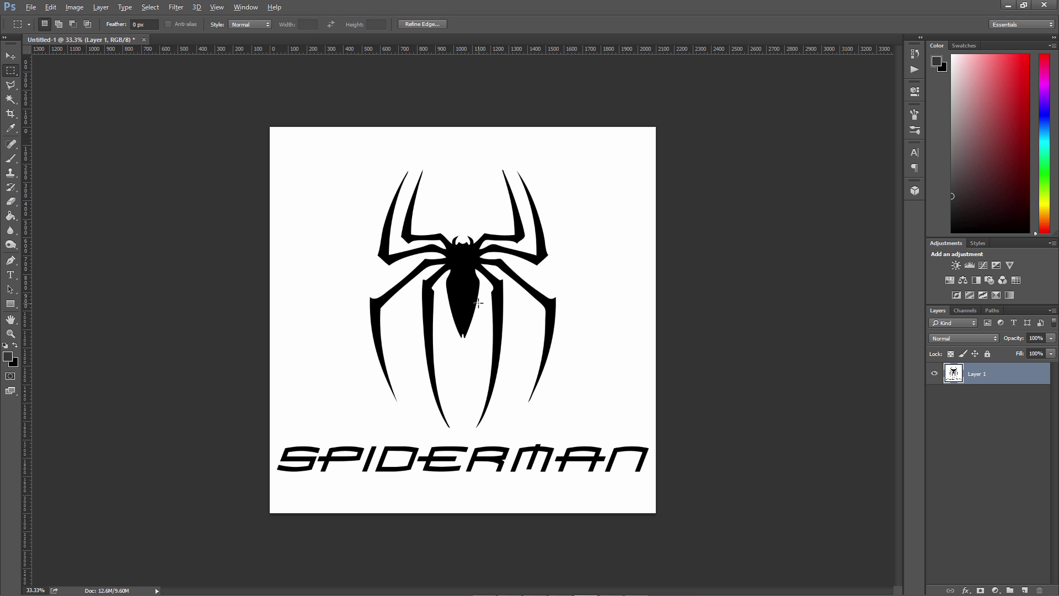
# Step: Magic Wand-select the black spider shape and convert it into a work path
pyautogui.click(6, 100)
pyautogui.click(459, 266)
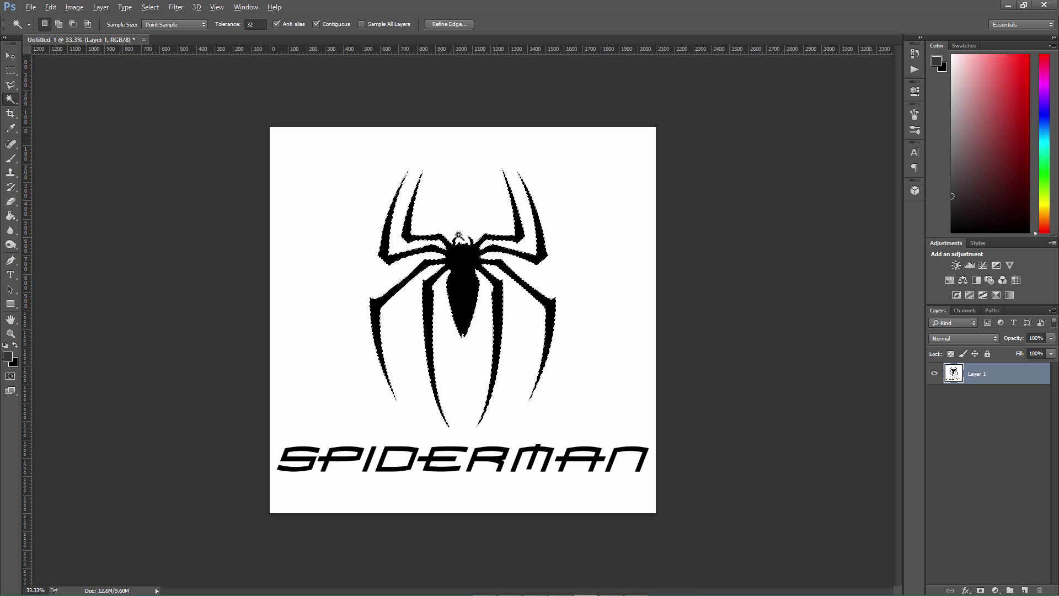
pyautogui.rightClick(466, 270)
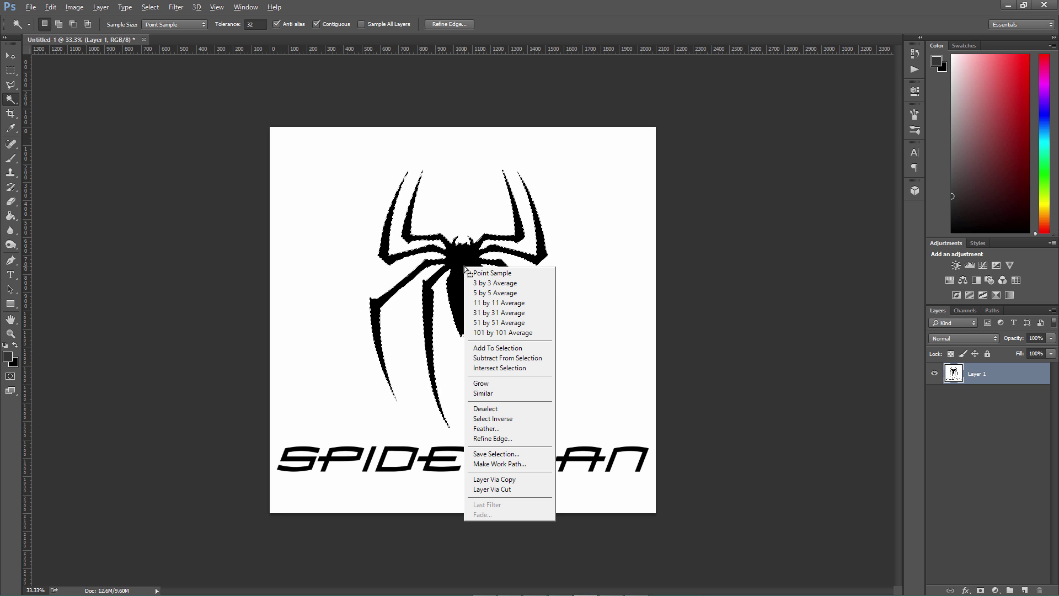
pyautogui.click(530, 464)
pyautogui.click(583, 206)
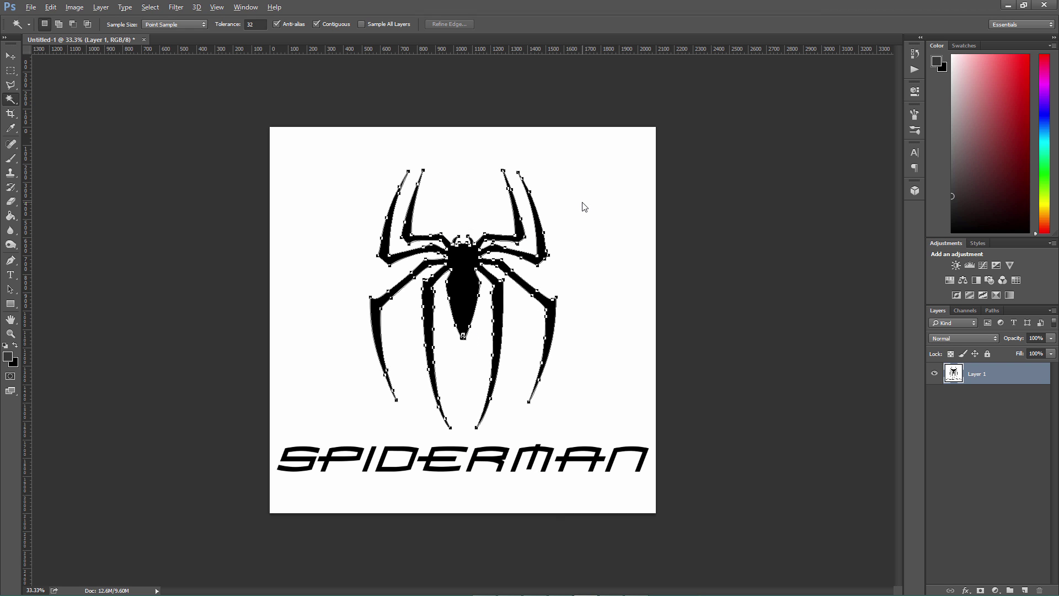
# Step: Export the work path to Illustrator as spiderman.ai, replacing the existing file
pyautogui.click(31, 7)
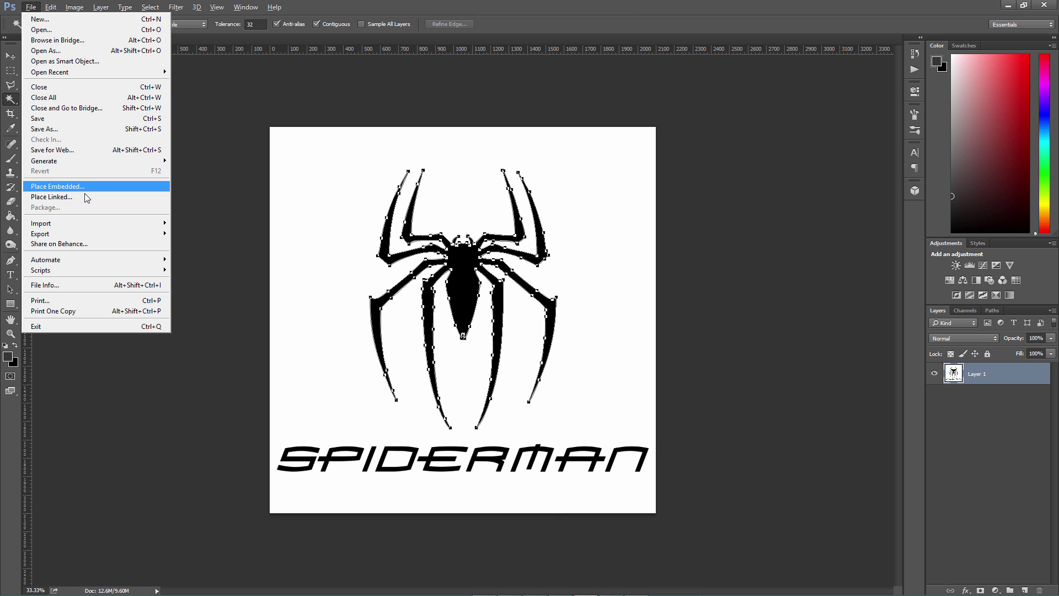
pyautogui.moveTo(102, 234)
pyautogui.click(202, 246)
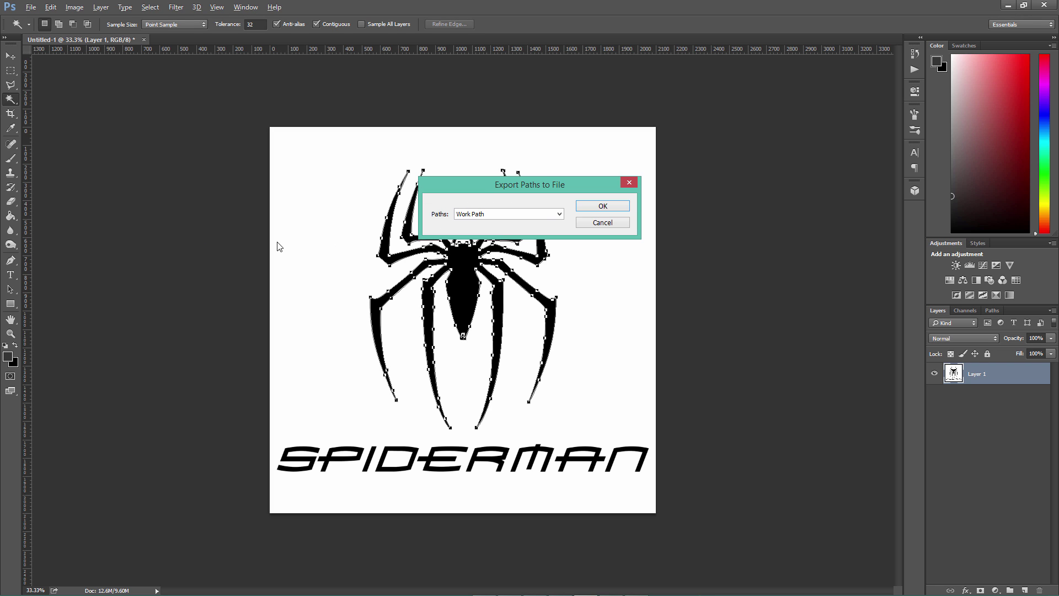
pyautogui.click(597, 206)
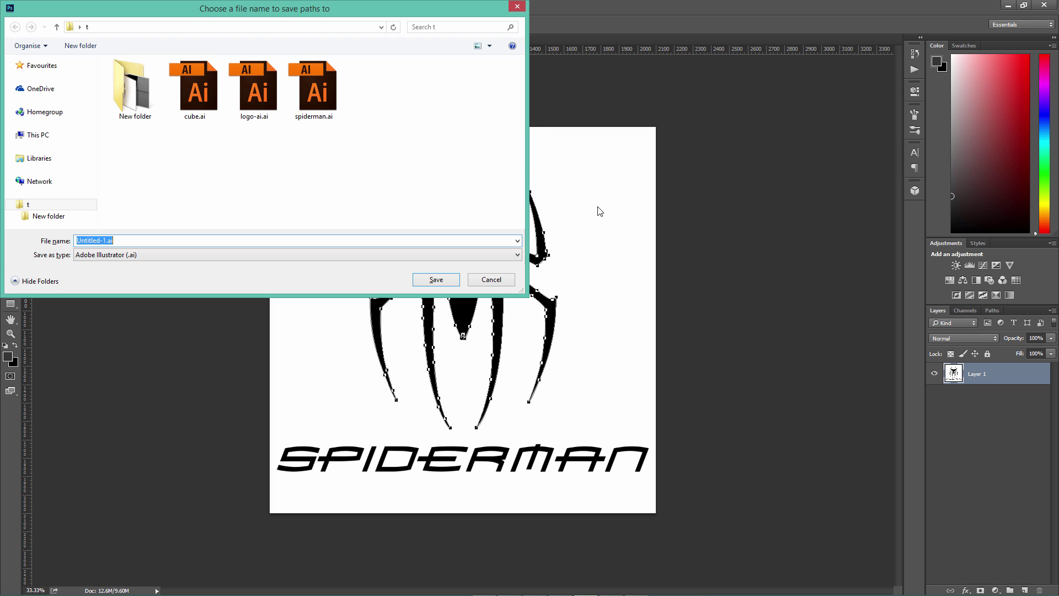
pyautogui.click(296, 101)
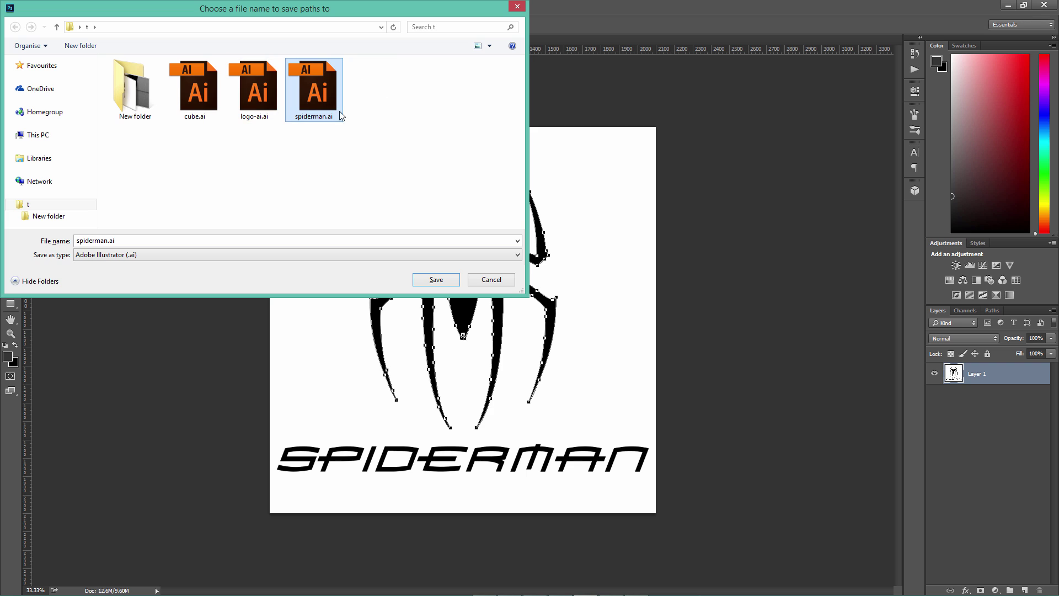
pyautogui.click(448, 282)
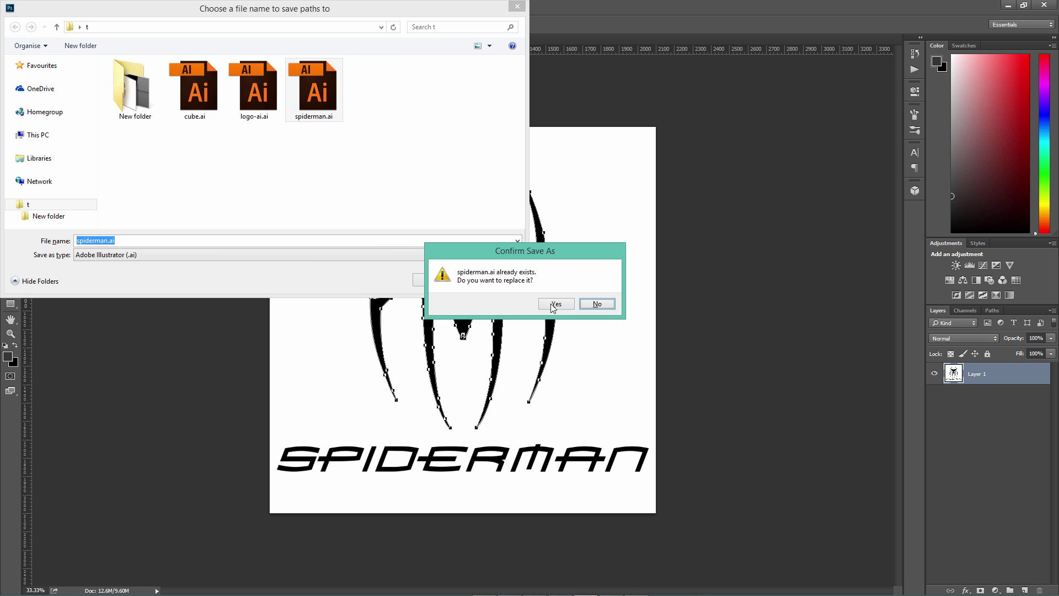
pyautogui.click(556, 304)
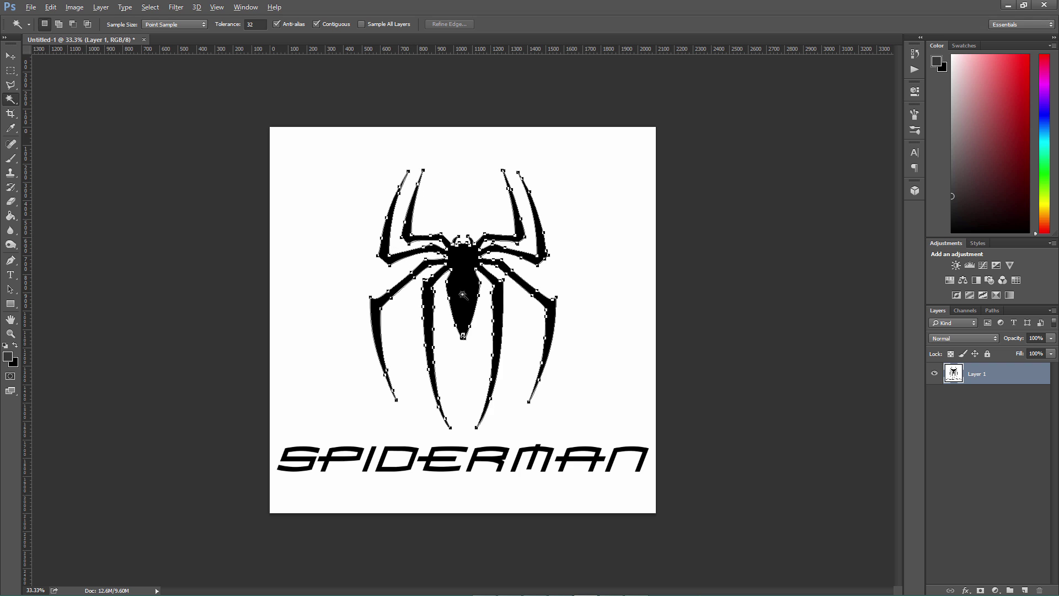
# Step: Draw a dark rectangle at the canvas's top-left and make it a work path at 2.0 px tolerance
pyautogui.click(11, 304)
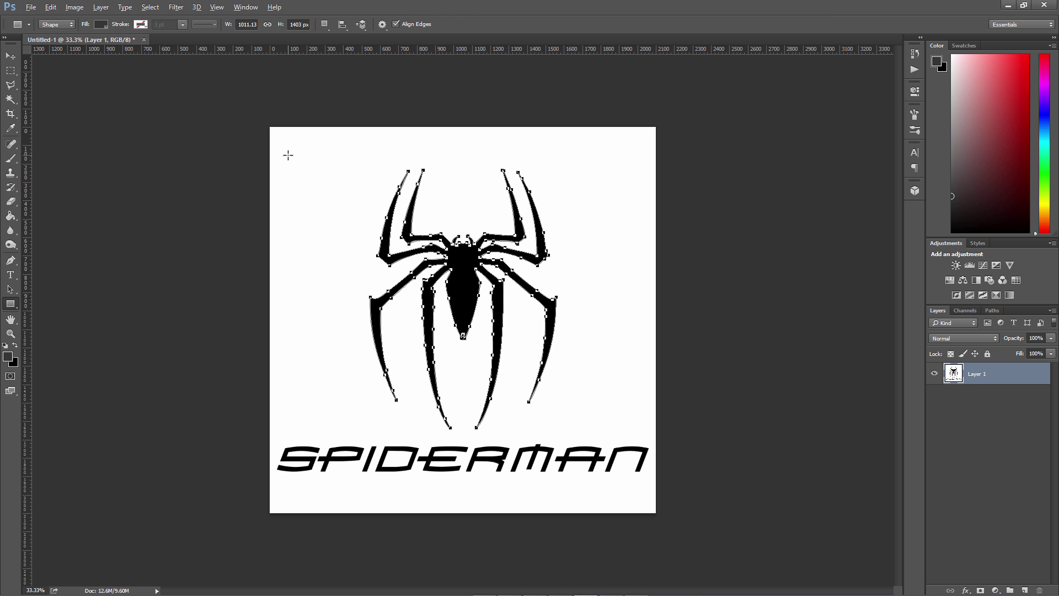
pyautogui.moveTo(288, 155); pyautogui.dragTo(350, 230)
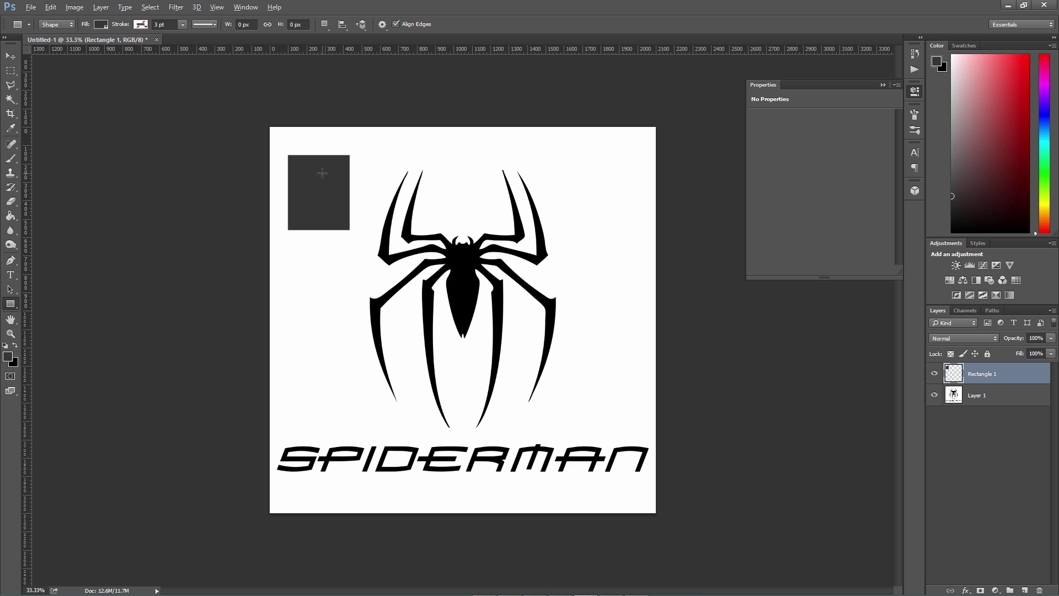
pyautogui.click(10, 101)
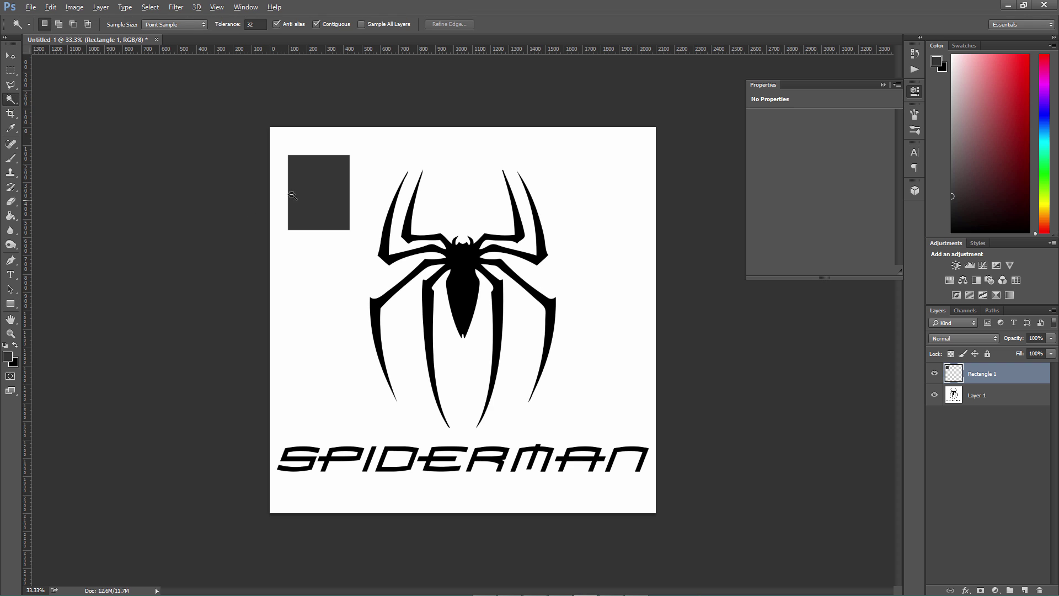
pyautogui.click(312, 191)
pyautogui.rightClick(312, 191)
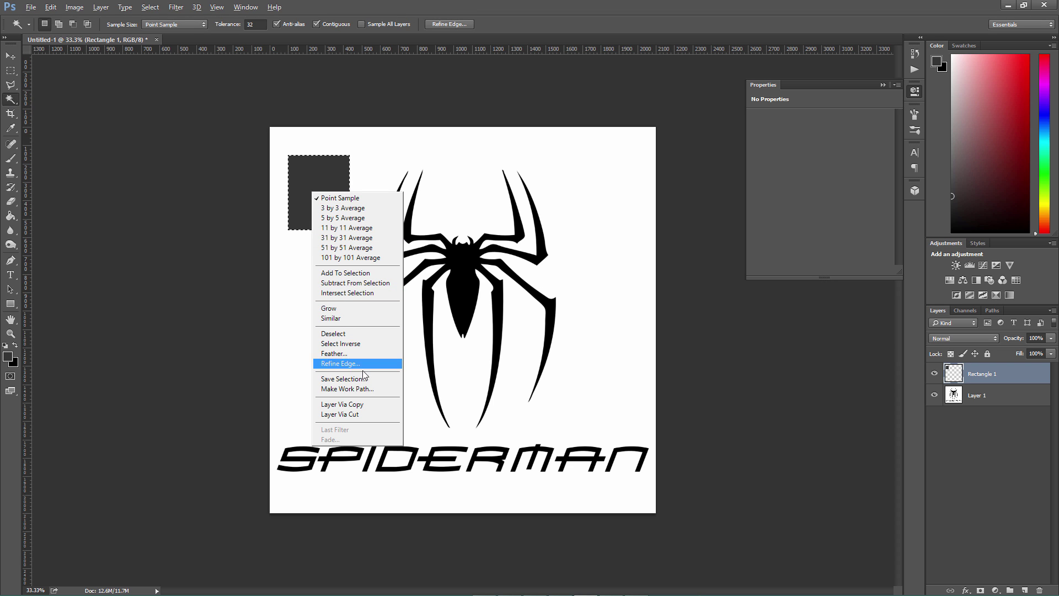
pyautogui.click(365, 389)
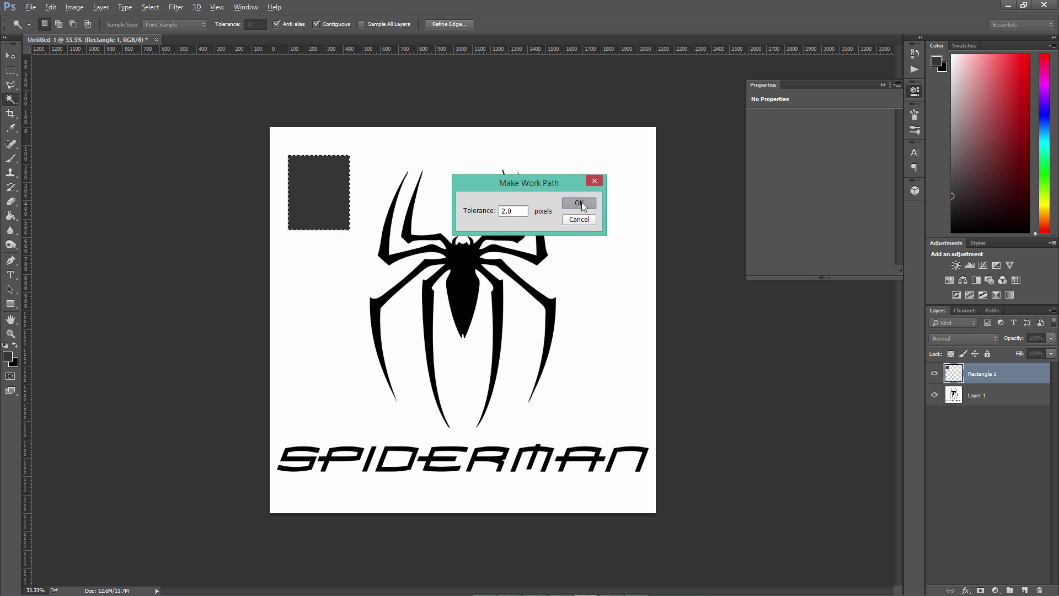
pyautogui.click(579, 202)
# Step: Export the rectangle's work path to Illustrator under the name cube.ai
pyautogui.click(30, 6)
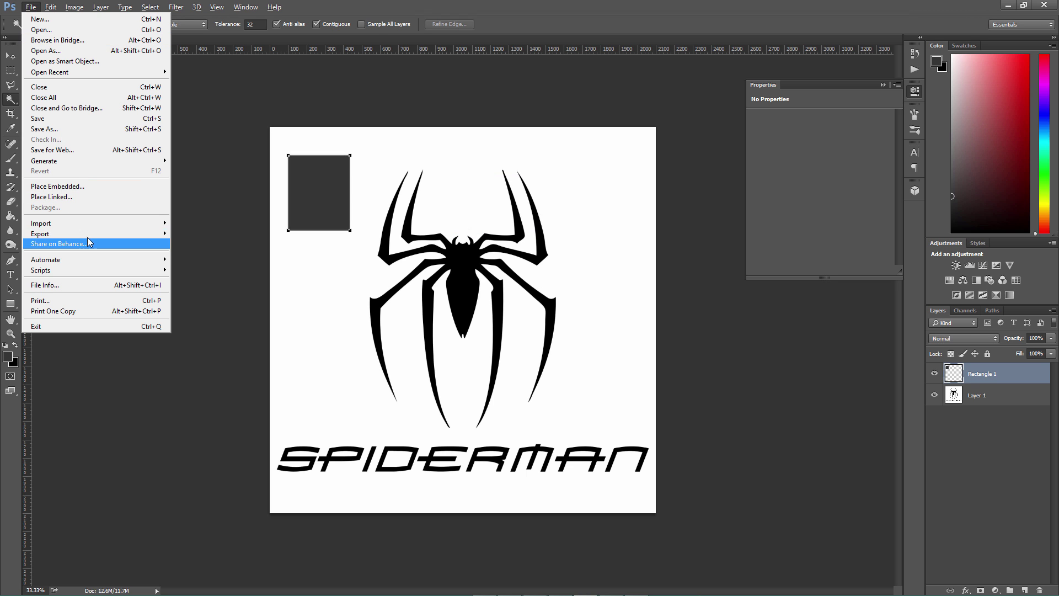
pyautogui.moveTo(125, 235)
pyautogui.click(191, 242)
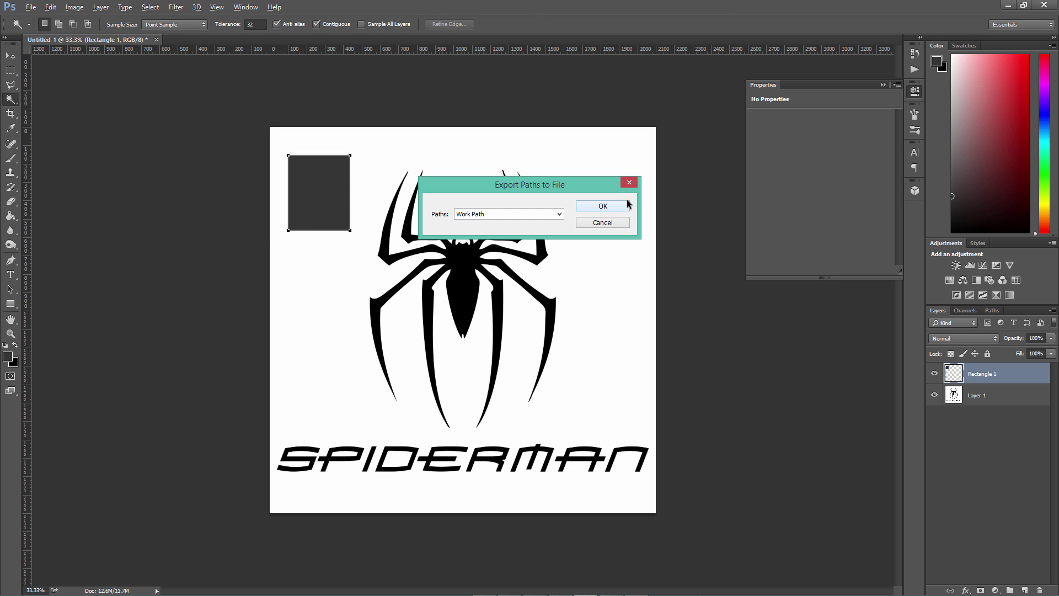
pyautogui.click(603, 206)
pyautogui.click(200, 89)
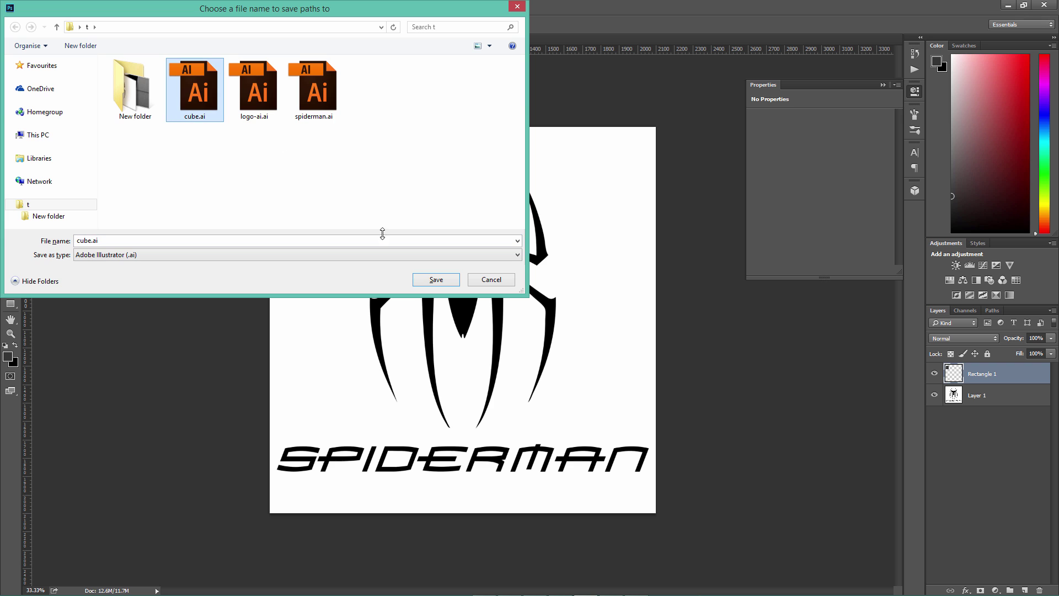
pyautogui.click(433, 280)
# Step: Overwrite the existing cube.ai, then import spiderman.ai into the Cinema 4D viewport with default Illustrator settings
pyautogui.click(560, 302)
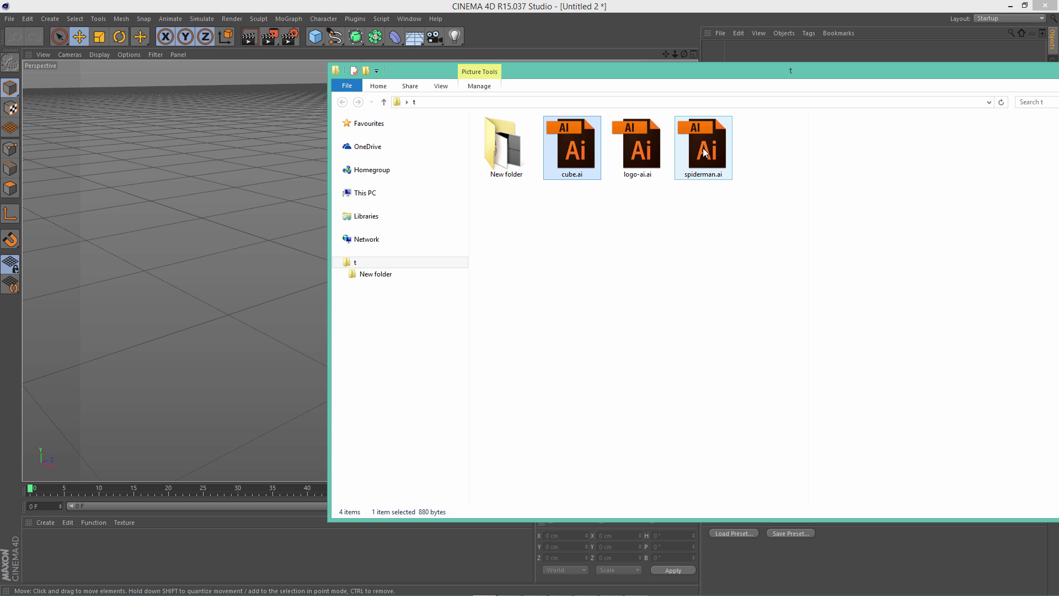
pyautogui.click(705, 153)
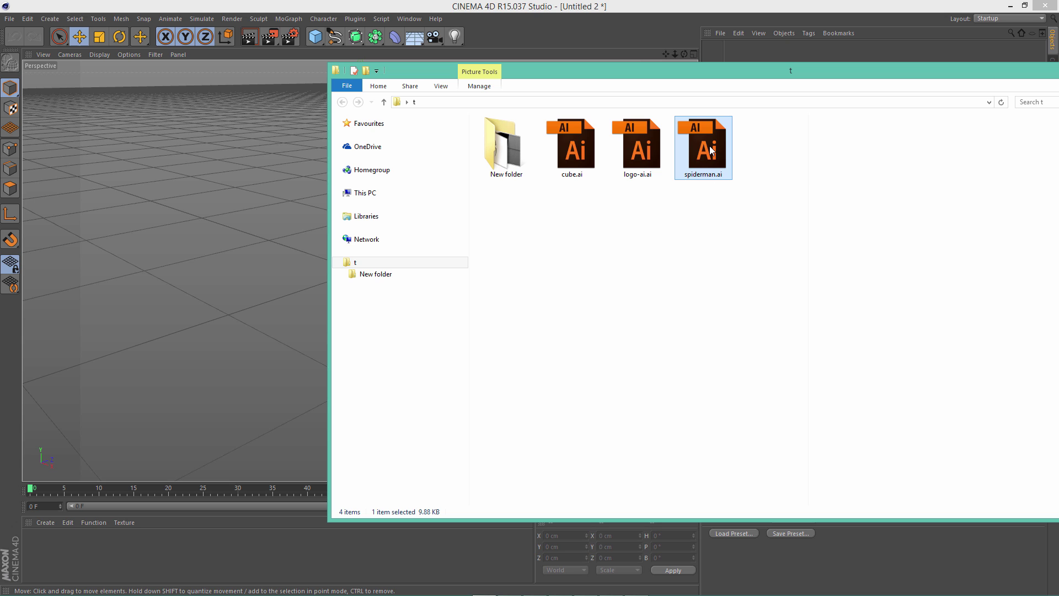
pyautogui.moveTo(712, 150); pyautogui.dragTo(221, 209)
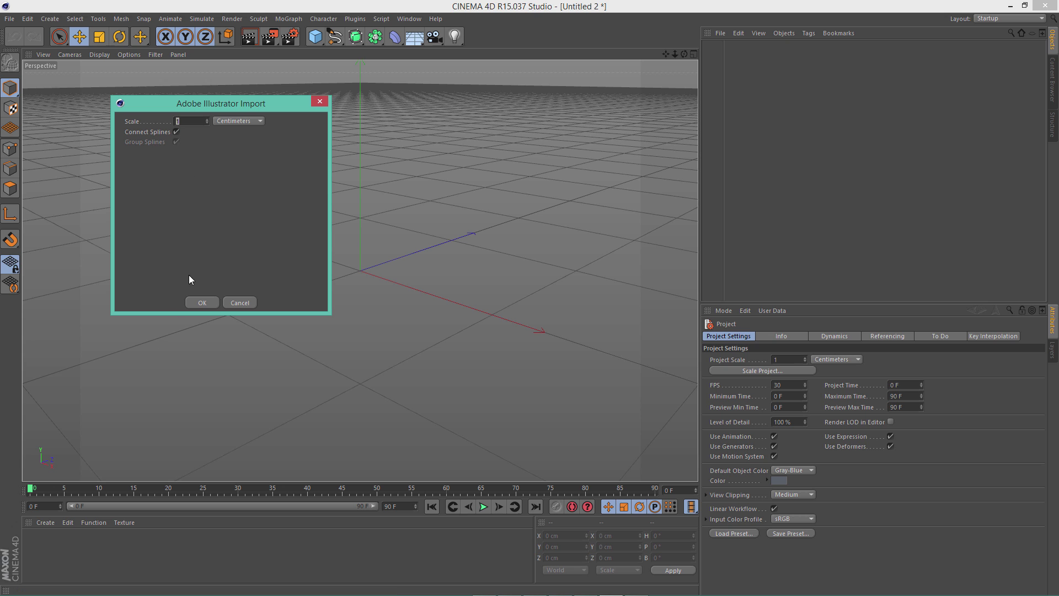
pyautogui.click(201, 303)
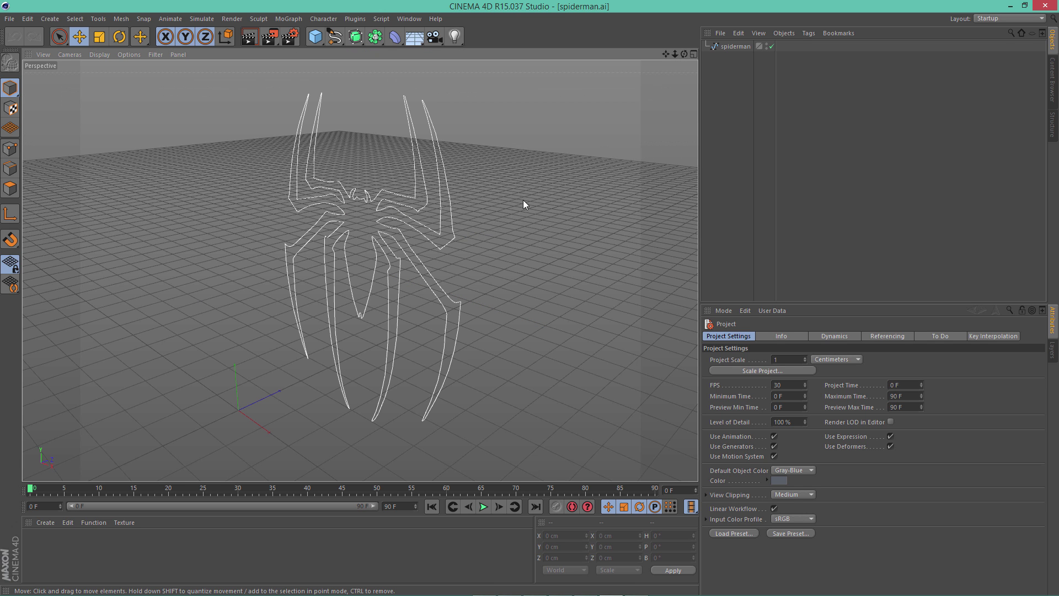
# Step: Put the spiderman spline under an Extrude generator with 95 cm depth
pyautogui.click(735, 47)
pyautogui.click(356, 37)
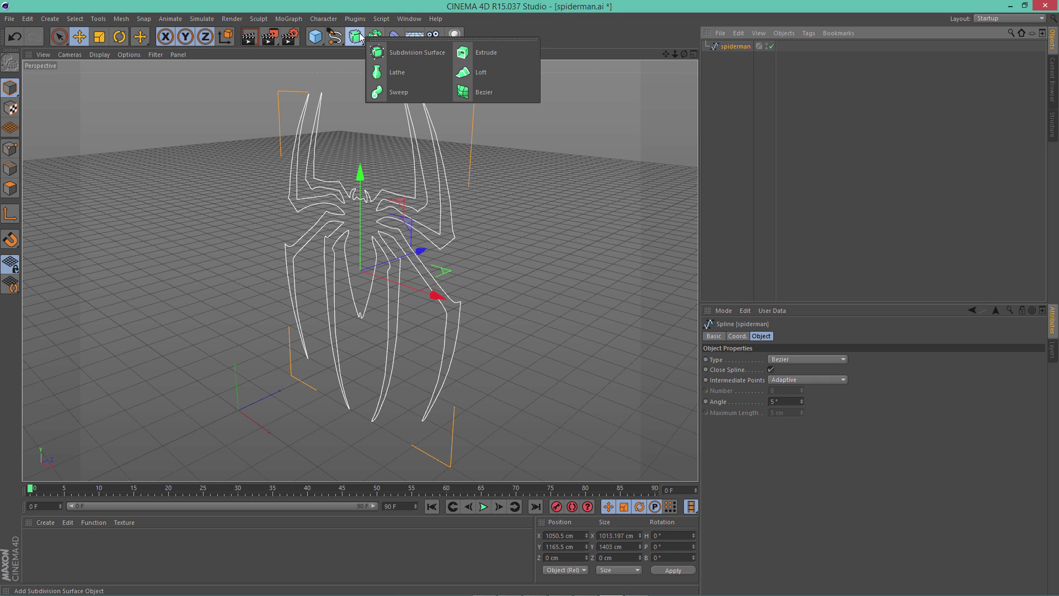
pyautogui.keyDown('alt'); pyautogui.click(491, 55); pyautogui.keyUp('alt')
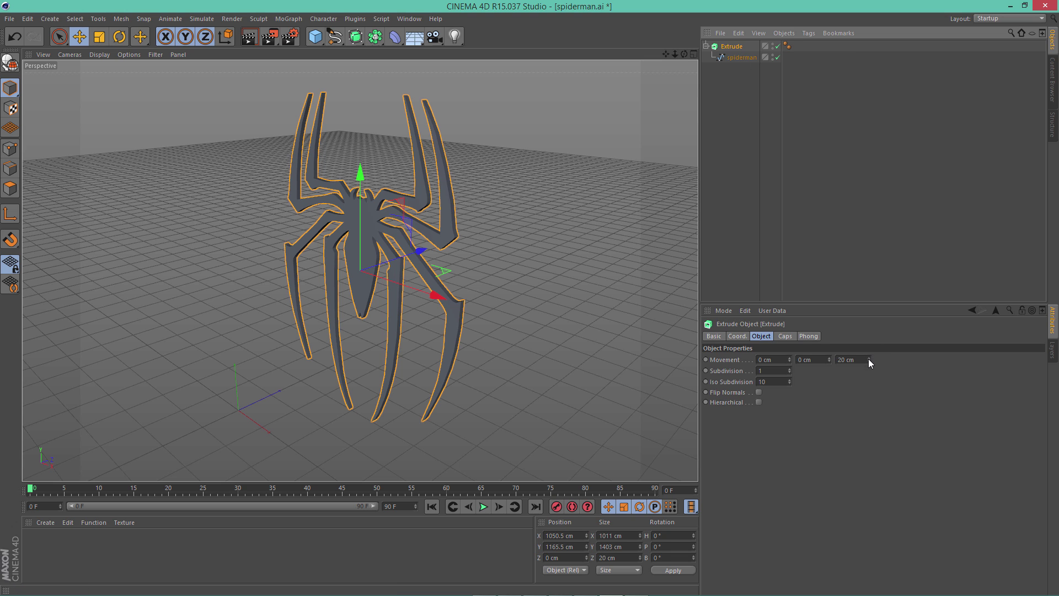
pyautogui.moveTo(868, 359); pyautogui.dragTo(861, 344)
# Step: Set both the start and end caps of the extrusion to Fillet Cap
pyautogui.click(791, 340)
pyautogui.click(786, 359)
pyautogui.click(786, 404)
pyautogui.click(791, 390)
pyautogui.click(786, 435)
pyautogui.keyDown('alt'); pyautogui.moveTo(572, 271); pyautogui.dragTo(626, 270); pyautogui.keyUp('alt')
# Step: Orbit and zoom in close on the extruded spider's bevelled edges
pyautogui.click(627, 228)
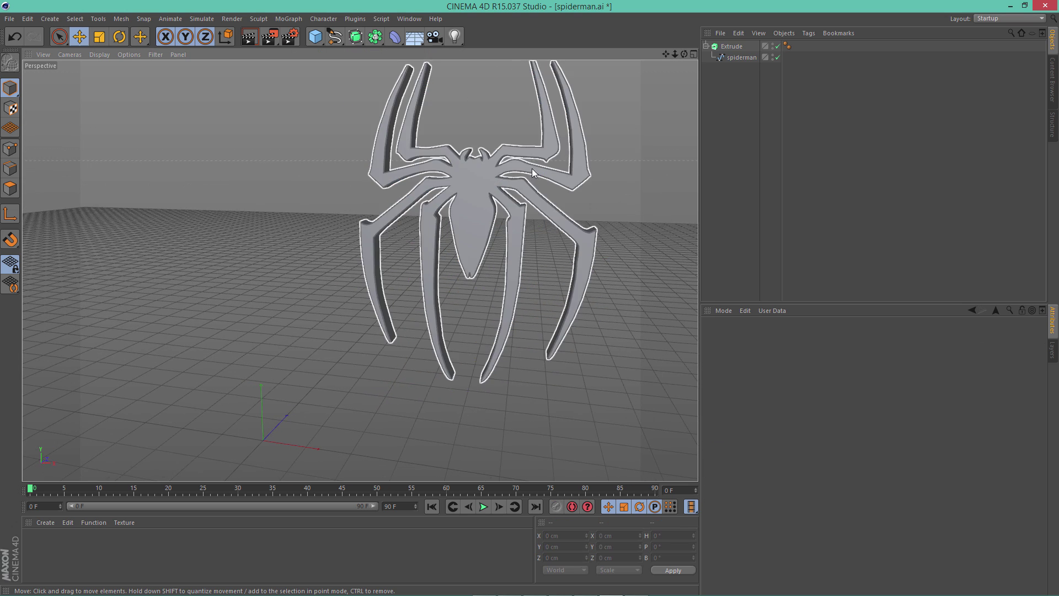
pyautogui.scroll(5, 626, 169)
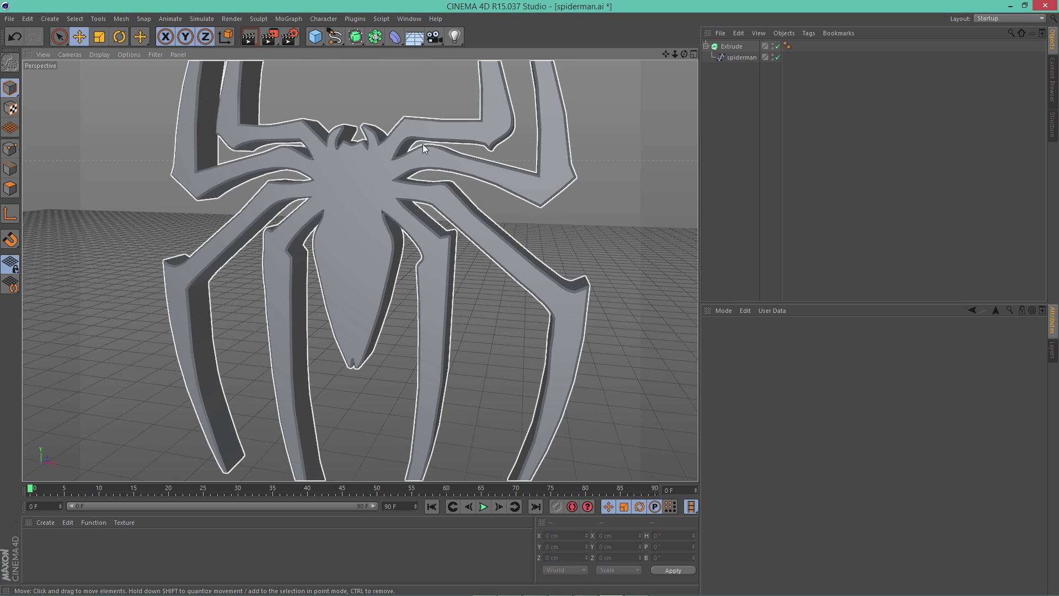
pyautogui.keyDown('alt'); pyautogui.moveTo(524, 224); pyautogui.dragTo(598, 213); pyautogui.keyUp('alt')
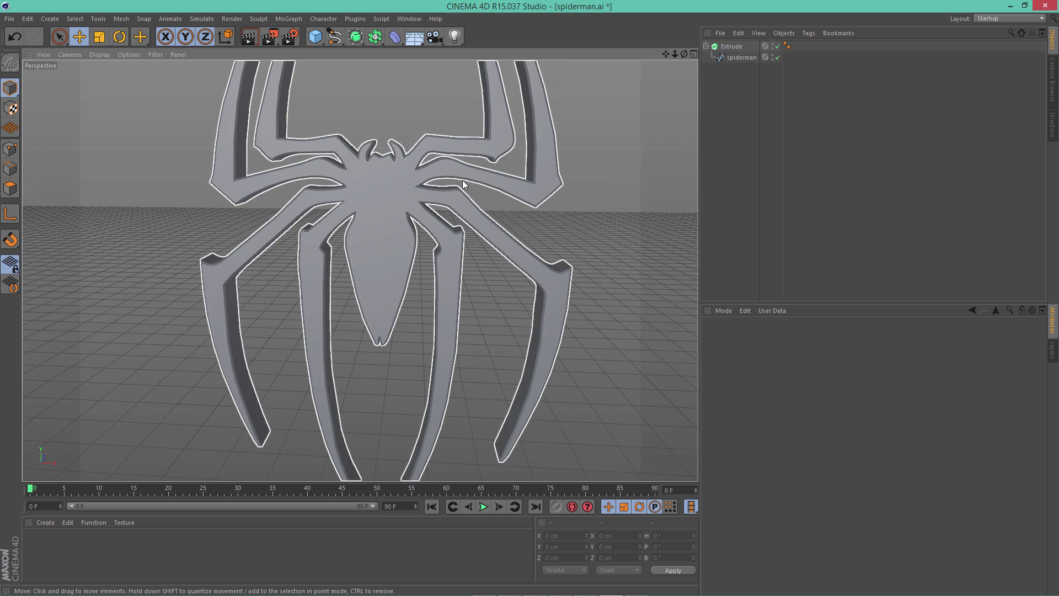
pyautogui.click(463, 181)
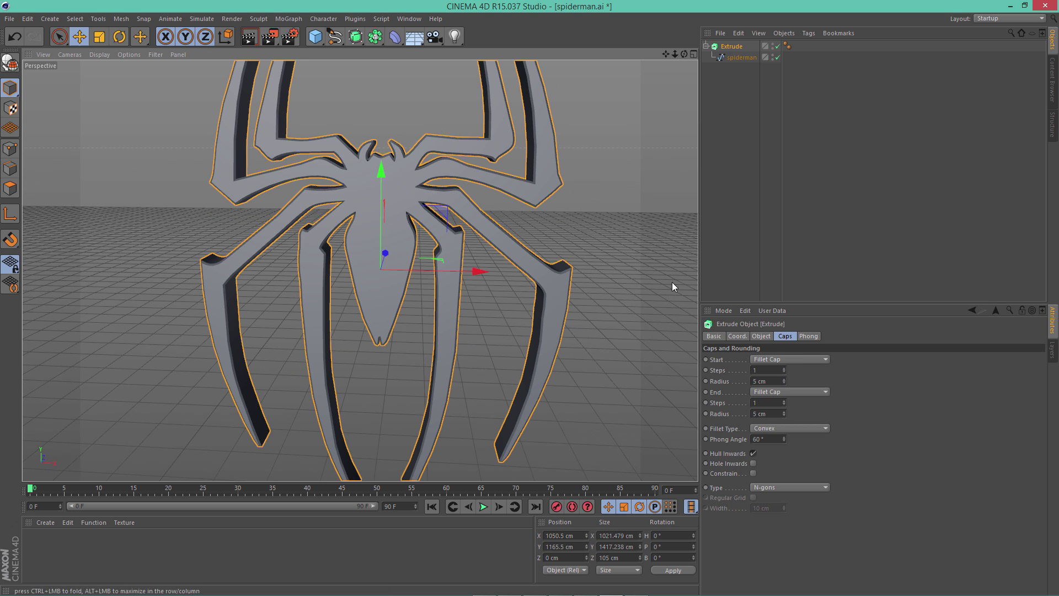
pyautogui.keyDown('alt'); pyautogui.moveTo(651, 267); pyautogui.dragTo(549, 197); pyautogui.keyUp('alt')
pyautogui.keyDown('alt'); pyautogui.moveTo(549, 198); pyautogui.dragTo(622, 195, button='right'); pyautogui.keyUp('alt')
pyautogui.keyDown('alt'); pyautogui.moveTo(622, 194); pyautogui.dragTo(414, 158); pyautogui.keyUp('alt')
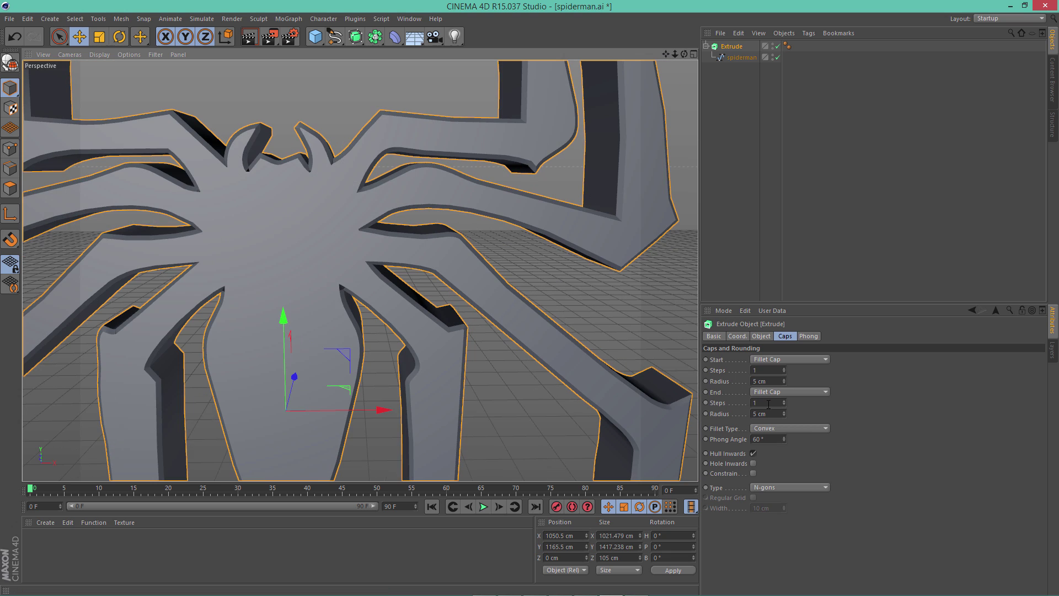
# Step: Raise the extrusion's start fillet radius to 12 cm, then 14 cm
pyautogui.moveTo(784, 381); pyautogui.dragTo(787, 379)
pyautogui.keyDown('alt'); pyautogui.moveTo(585, 308); pyautogui.dragTo(586, 345); pyautogui.keyUp('alt')
pyautogui.scroll(-10, 568, 326)
# Step: Set the start fillet radius back to 5 cm
pyautogui.click(632, 304)
pyautogui.scroll(8, 585, 342)
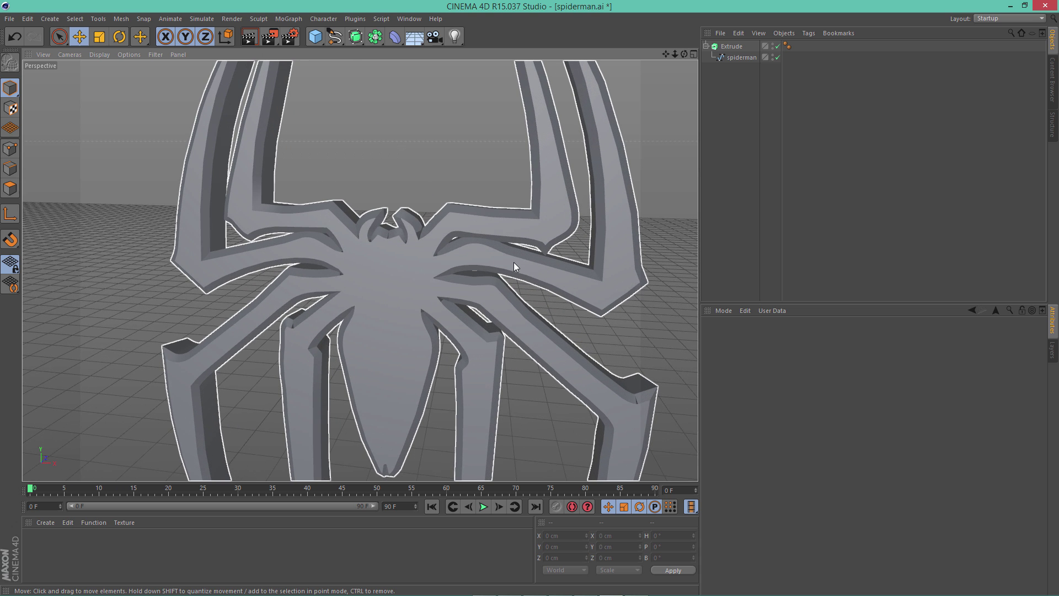
pyautogui.click(510, 257)
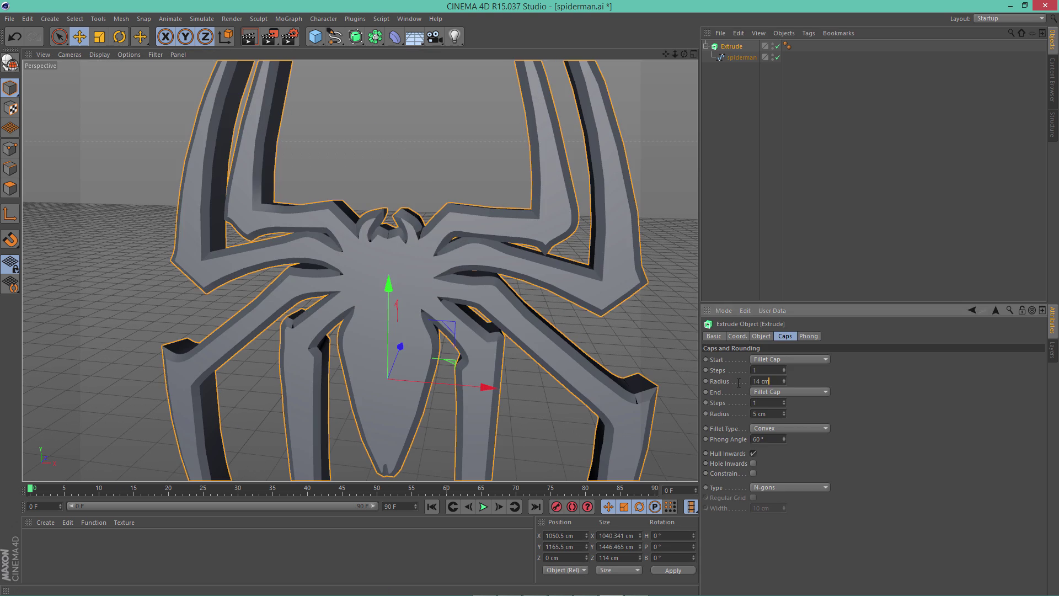
pyautogui.write('5')
pyautogui.press('Return')
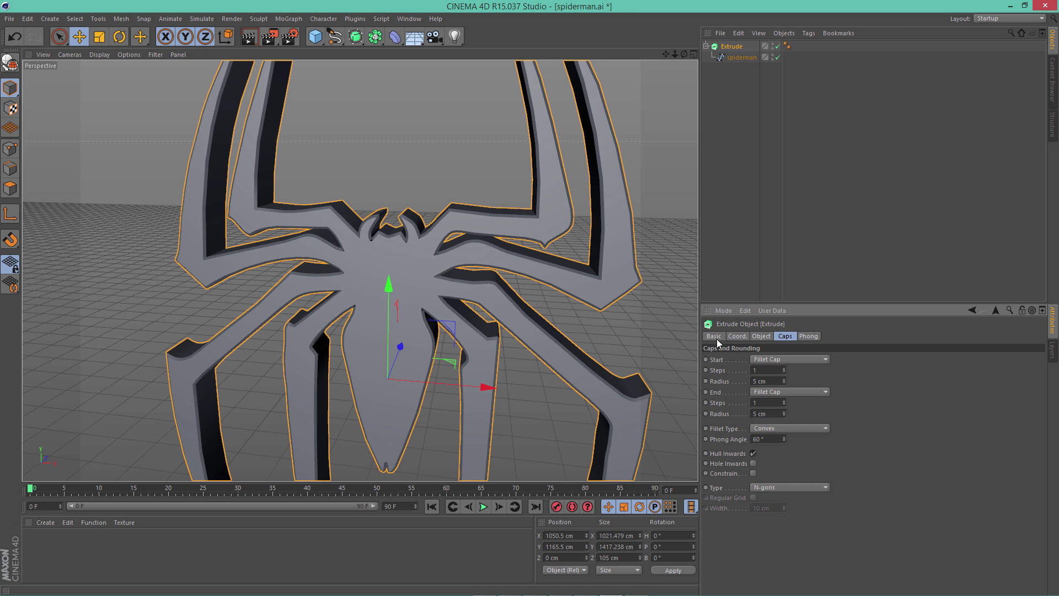
pyautogui.scroll(-4, 591, 337)
pyautogui.scroll(-3, 591, 339)
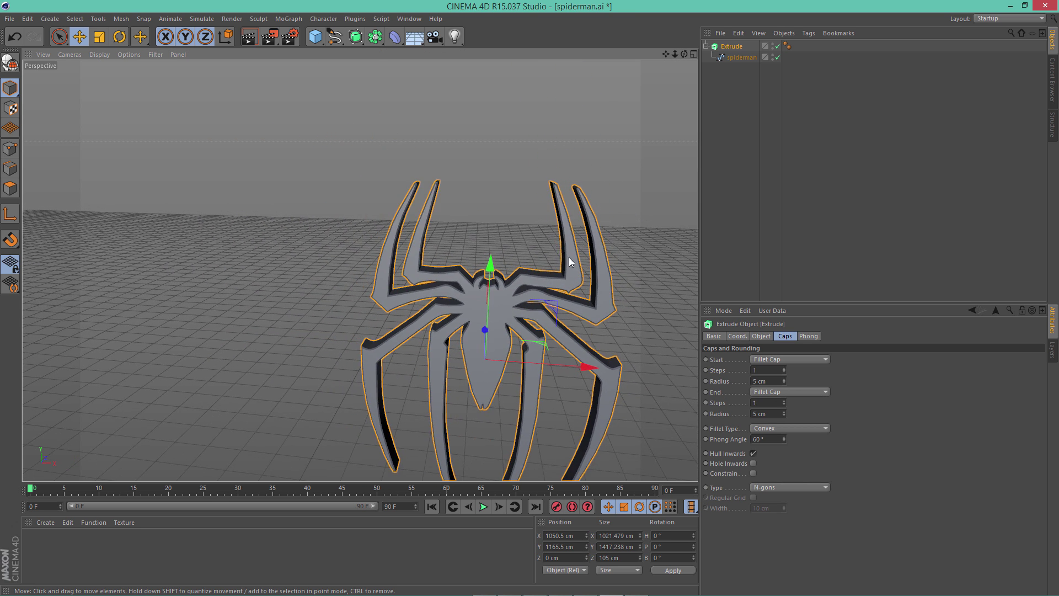
# Step: Open cube.ai in Cinema 4D as a separate document, then close it again
pyautogui.hotkey('alt', 'Tab')
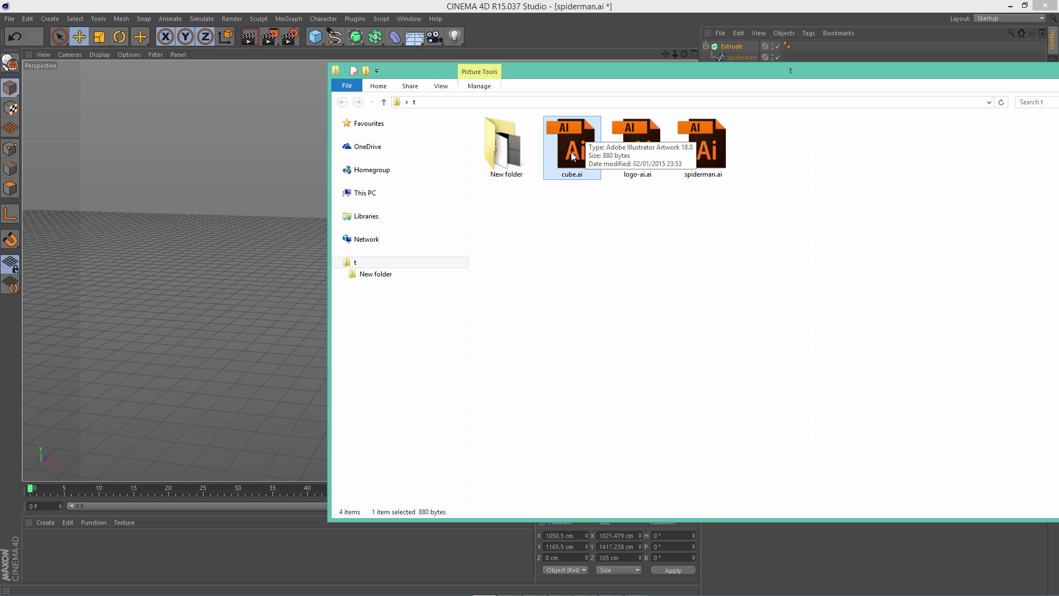
pyautogui.moveTo(585, 133); pyautogui.dragTo(194, 226)
pyautogui.click(177, 319)
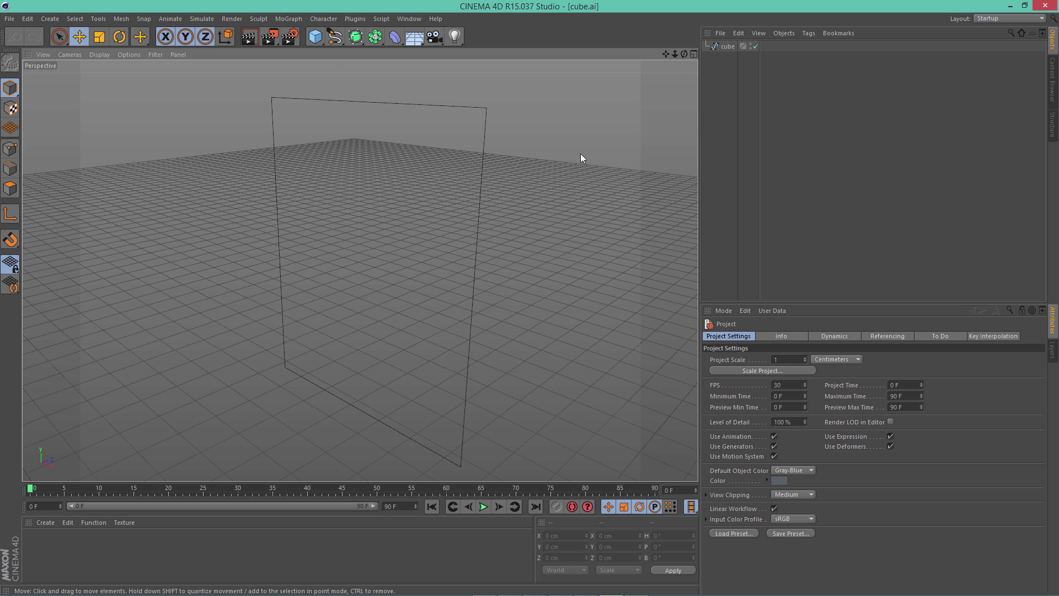
pyautogui.click(9, 19)
pyautogui.click(41, 94)
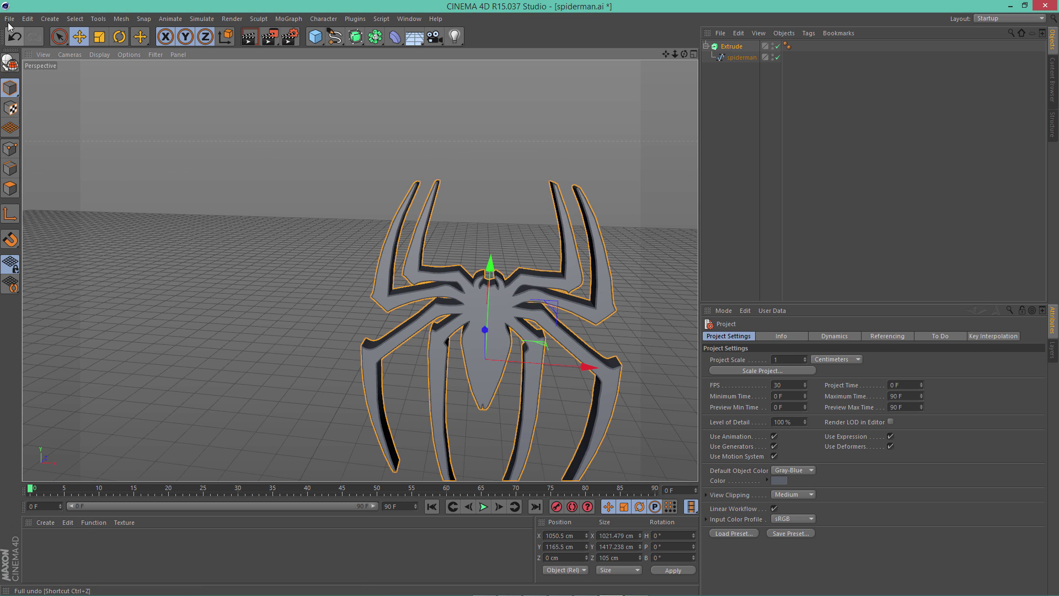
# Step: Merge cube.ai into the spider scene, accepting the default import settings
pyautogui.click(9, 19)
pyautogui.click(30, 58)
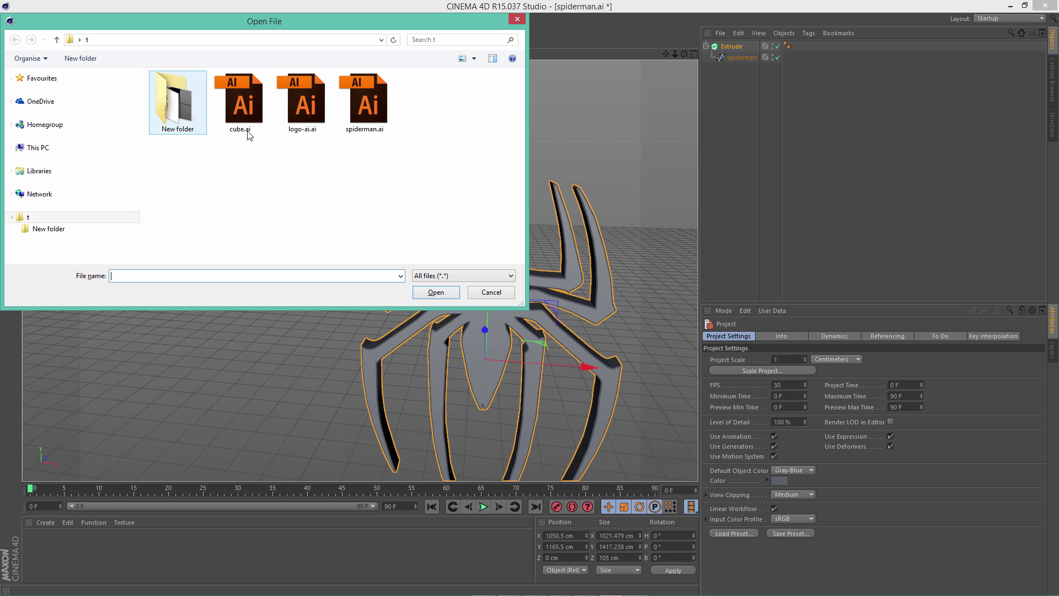
pyautogui.click(240, 108)
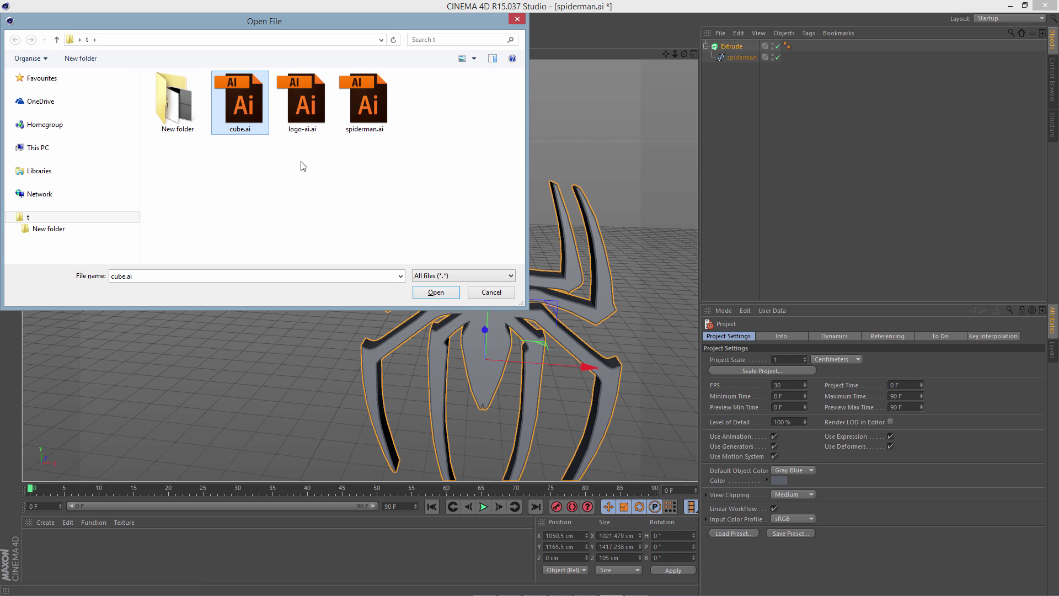
pyautogui.click(437, 294)
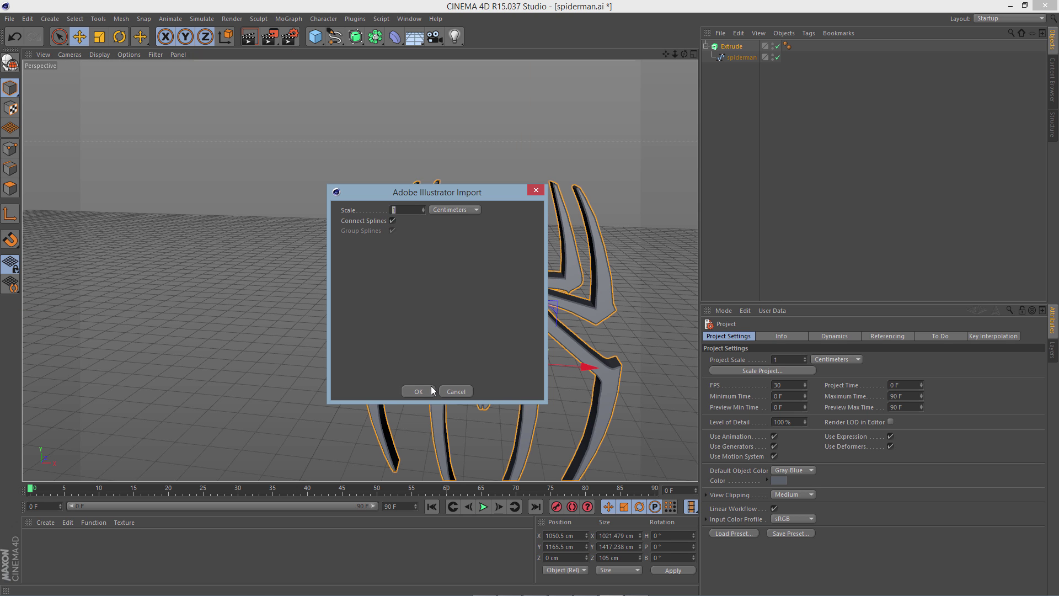
pyautogui.click(418, 389)
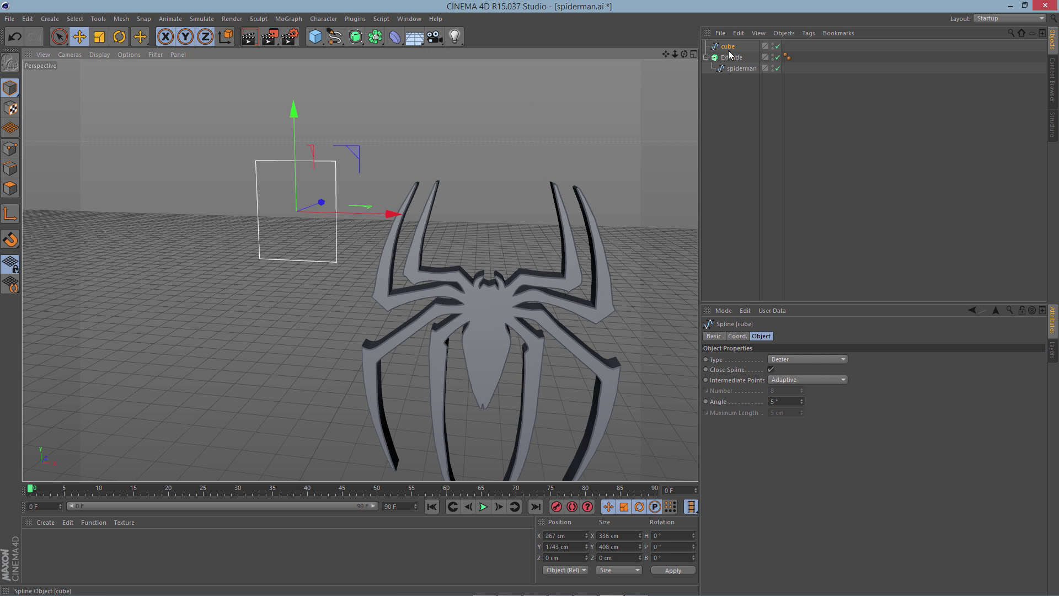
# Step: Extrude the cube outline with a new Extrude generator beside the spider
pyautogui.click(356, 36)
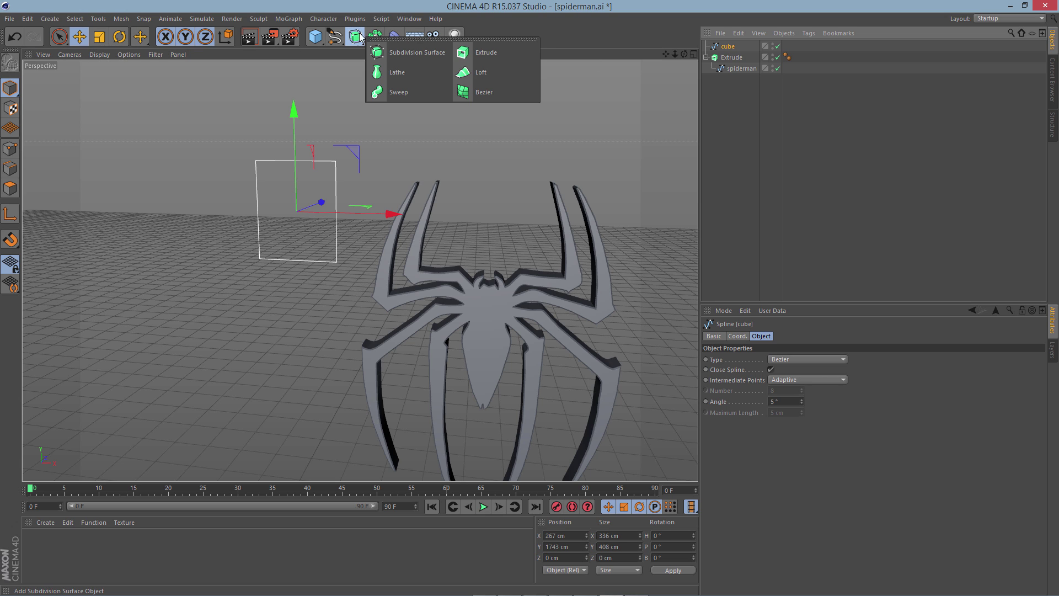
pyautogui.keyDown('alt'); pyautogui.click(483, 55); pyautogui.keyUp('alt')
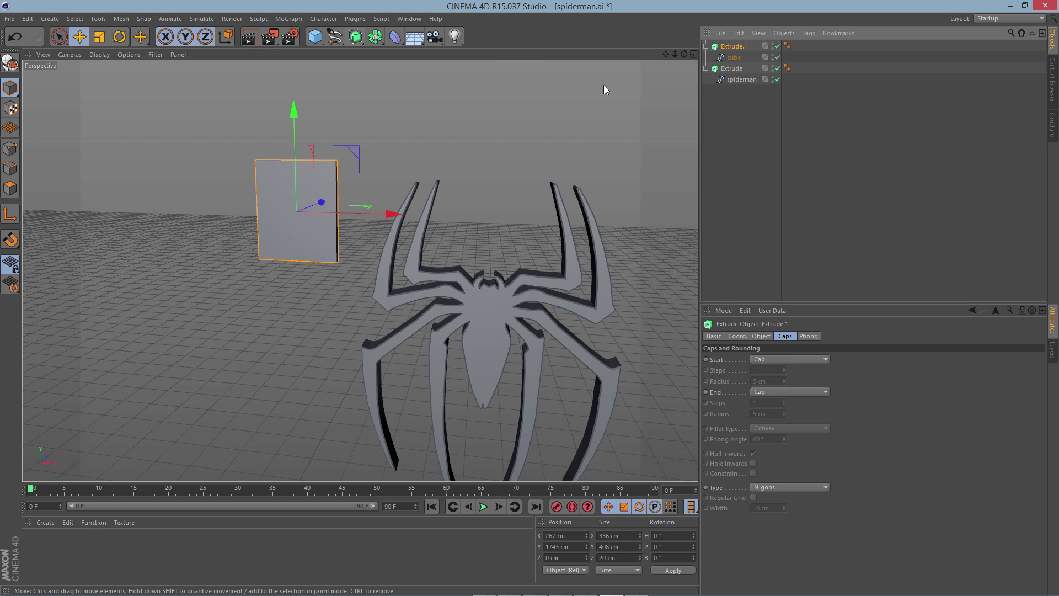
pyautogui.click(717, 165)
pyautogui.keyDown('alt'); pyautogui.moveTo(490, 158); pyautogui.dragTo(530, 217); pyautogui.keyUp('alt')
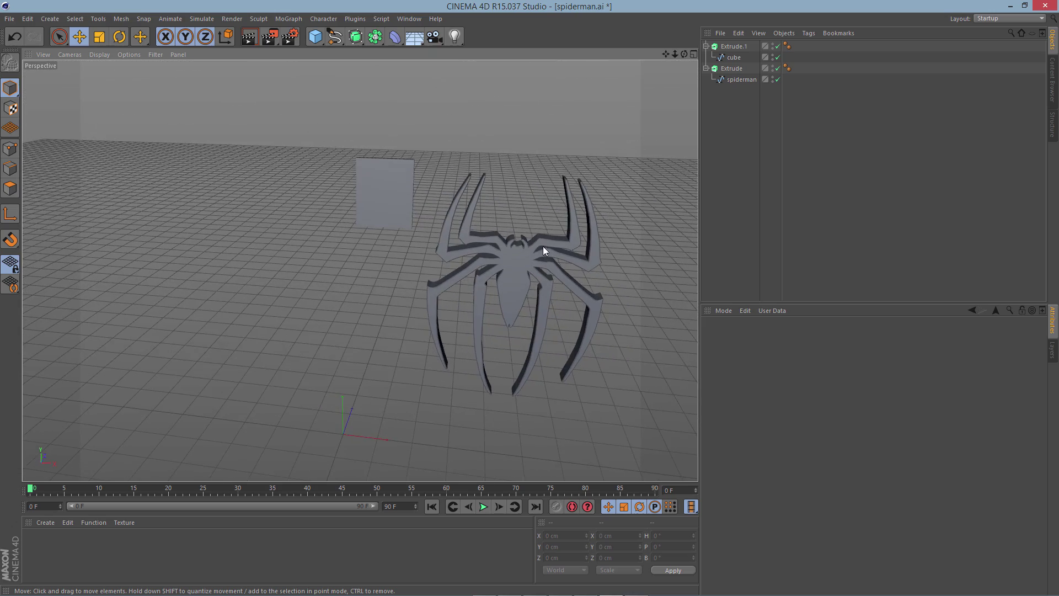
# Step: Type VFXON on the blank Illustrator page and set it to 72 pt
pyautogui.click(542, 245)
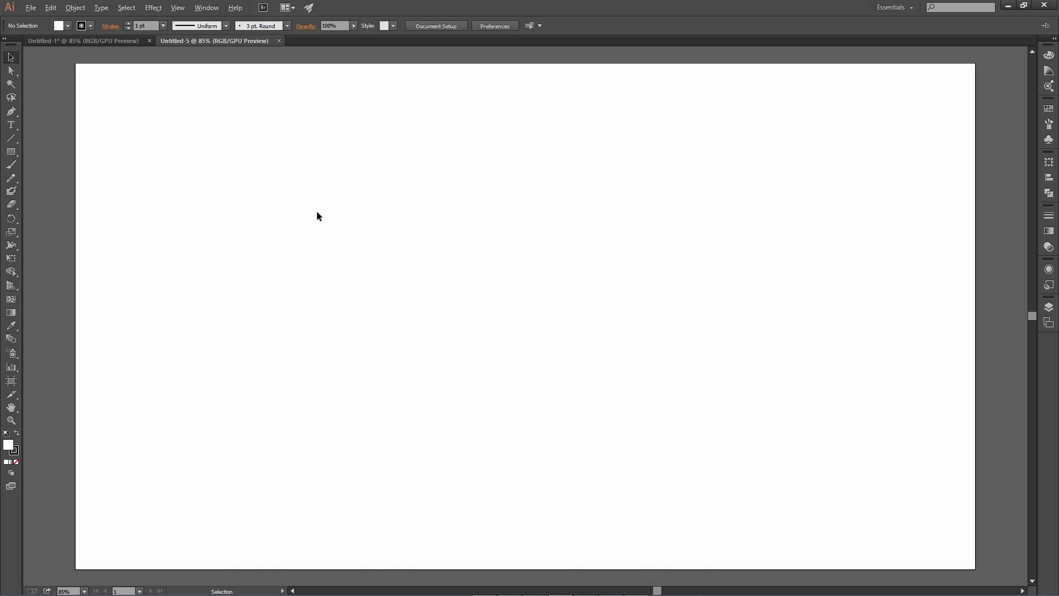
pyautogui.click(11, 124)
pyautogui.click(534, 241)
pyautogui.write('VFXON')
pyautogui.hotkey('ctrl', 'a')
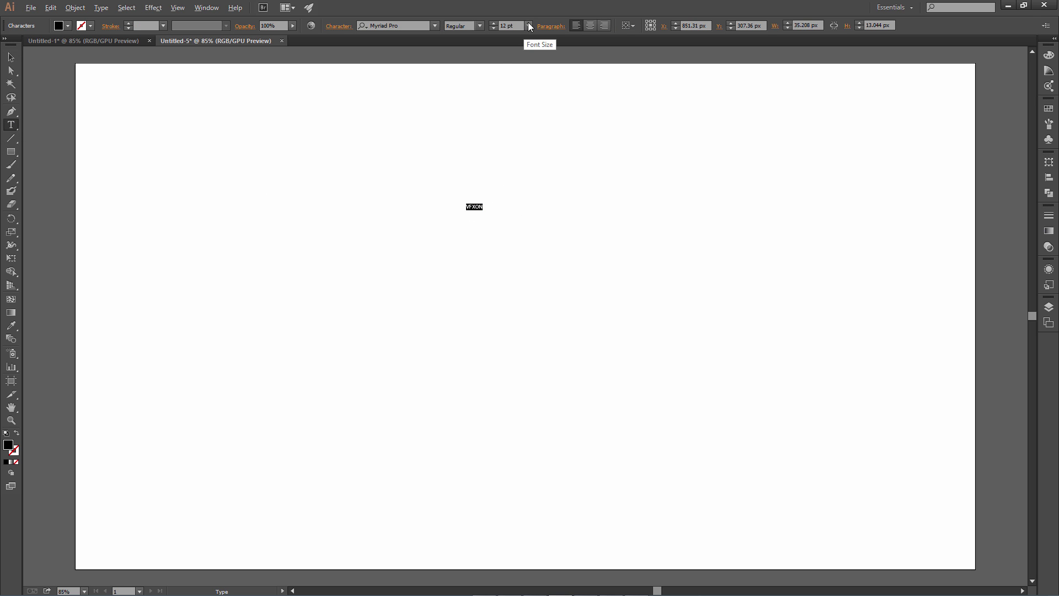
pyautogui.click(528, 25)
pyautogui.click(536, 223)
pyautogui.click(16, 59)
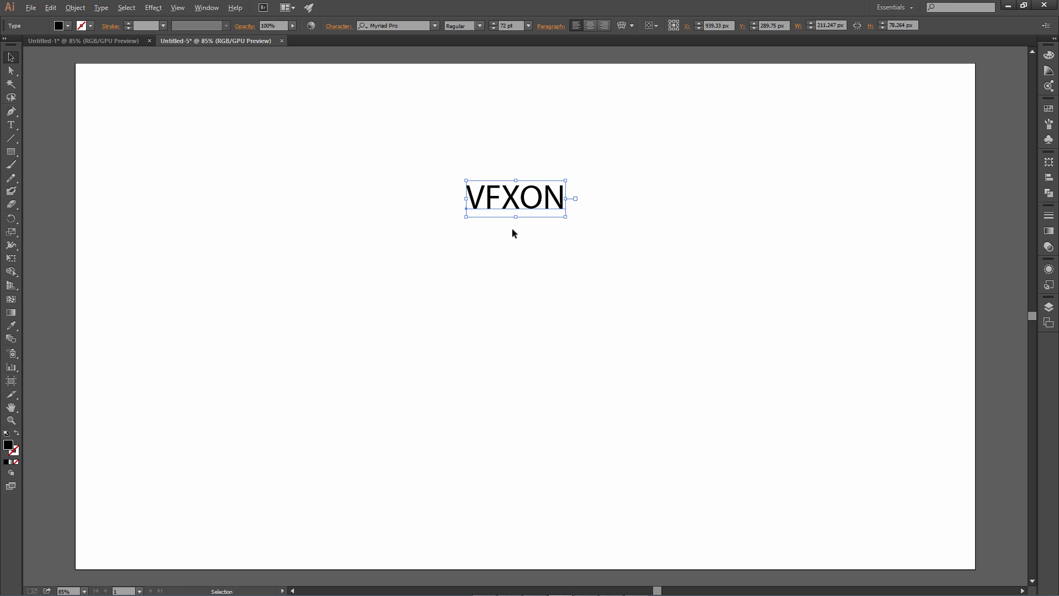
# Step: Convert the VFXON text to outlines and ungroup the letters
pyautogui.rightClick(512, 200)
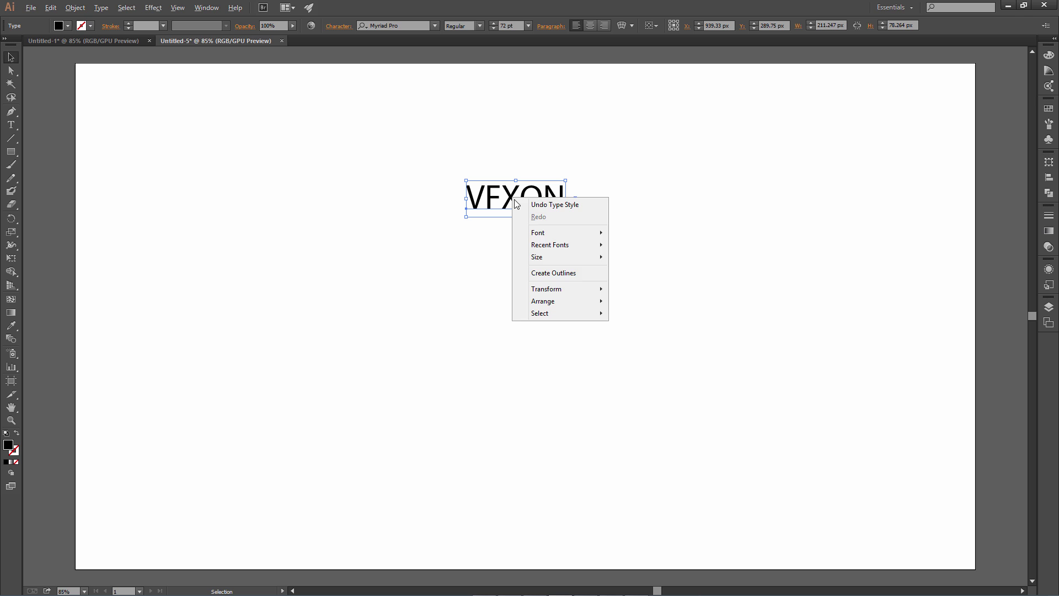
pyautogui.click(555, 272)
pyautogui.rightClick(545, 201)
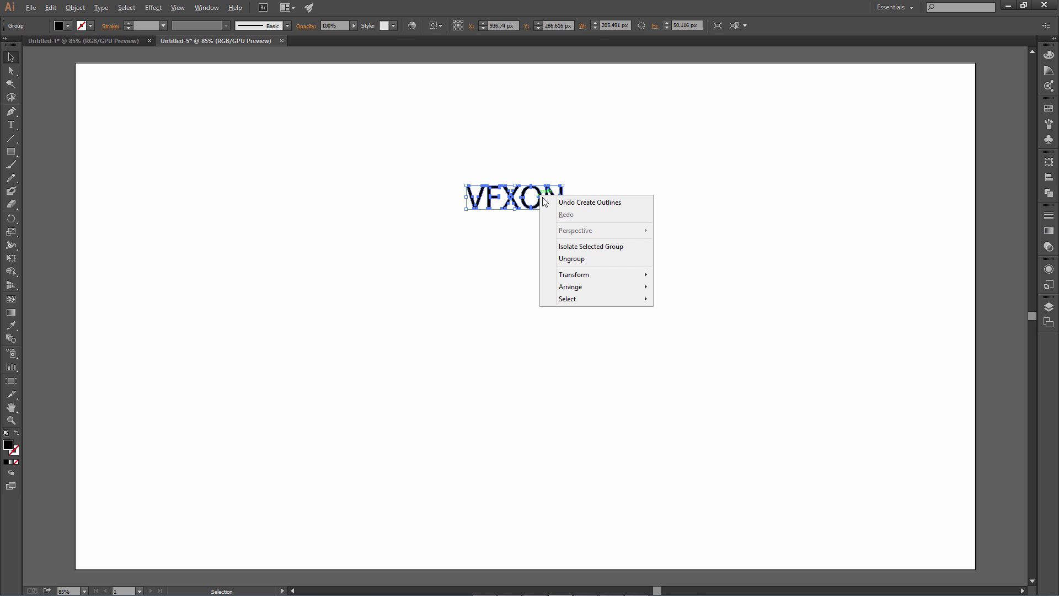
pyautogui.click(585, 257)
pyautogui.keyDown('alt'); pyautogui.scroll(3, 580, 182); pyautogui.keyUp('alt')
pyautogui.keyDown('alt'); pyautogui.scroll(2, 519, 190); pyautogui.keyUp('alt')
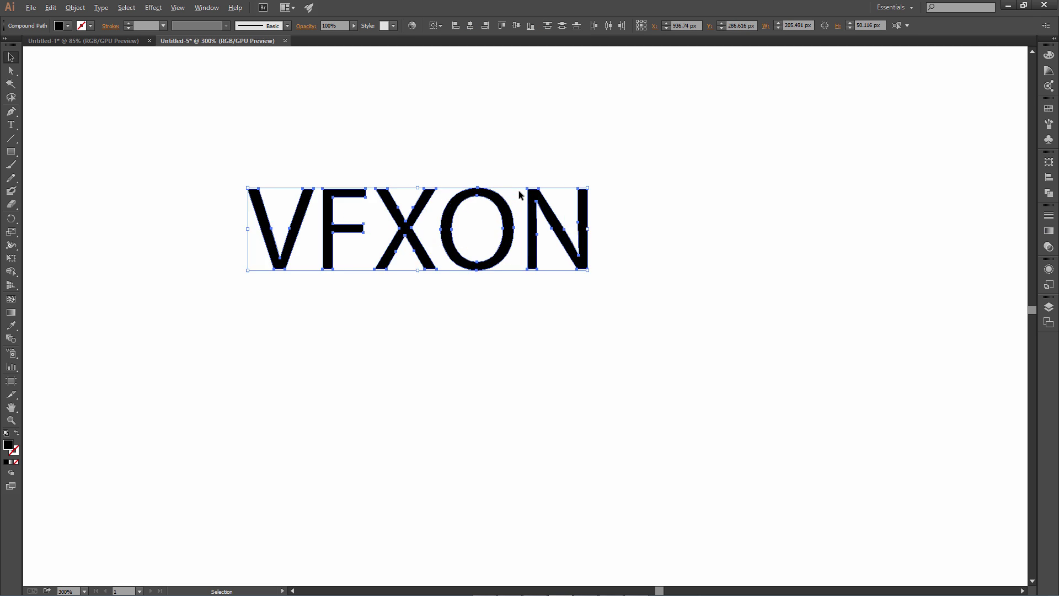
pyautogui.click(11, 71)
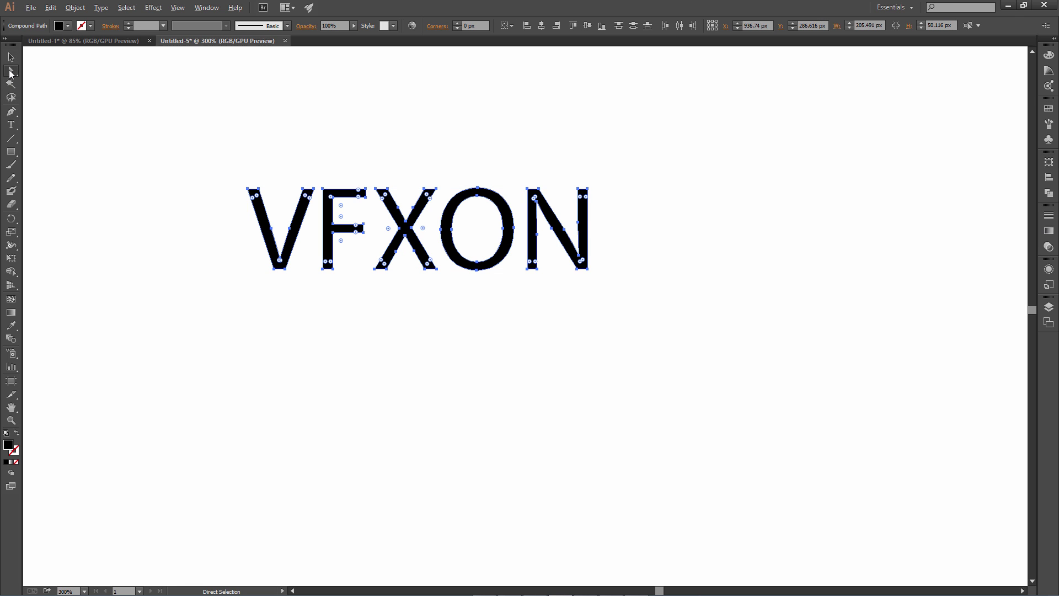
pyautogui.click(480, 213)
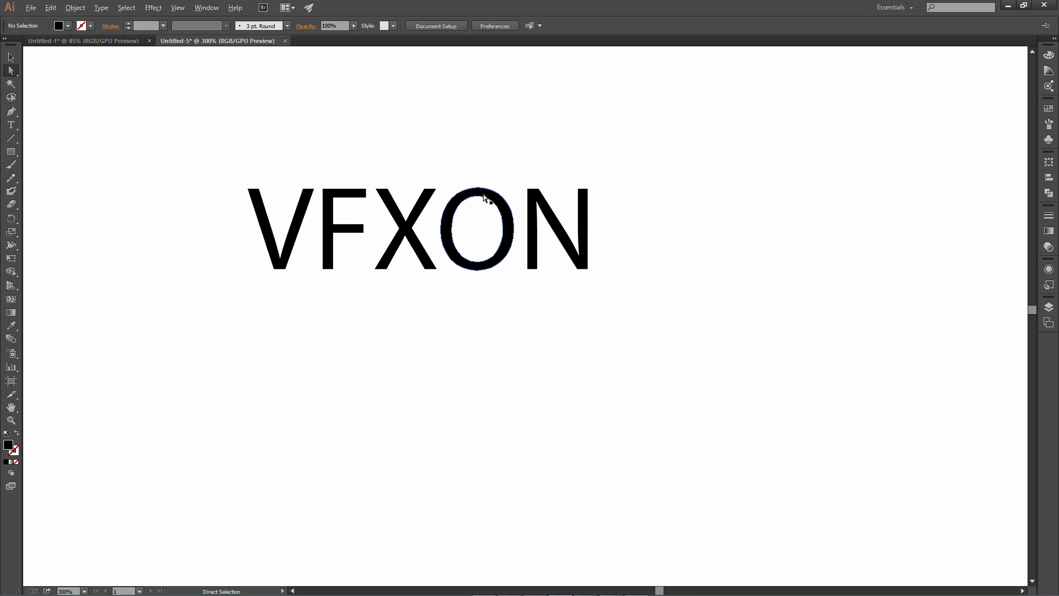
pyautogui.click(478, 188)
pyautogui.moveTo(480, 193)
pyautogui.mouseDown()
pyautogui.moveTo(485, 217)
pyautogui.moveTo(489, 203)
pyautogui.moveTo(463, 204)
pyautogui.mouseUp()
pyautogui.hotkey('ctrl', 'z')
pyautogui.click(486, 204)
pyautogui.click(515, 165)
pyautogui.hotkey('ctrl', '+')
pyautogui.hotkey('ctrl', '+')
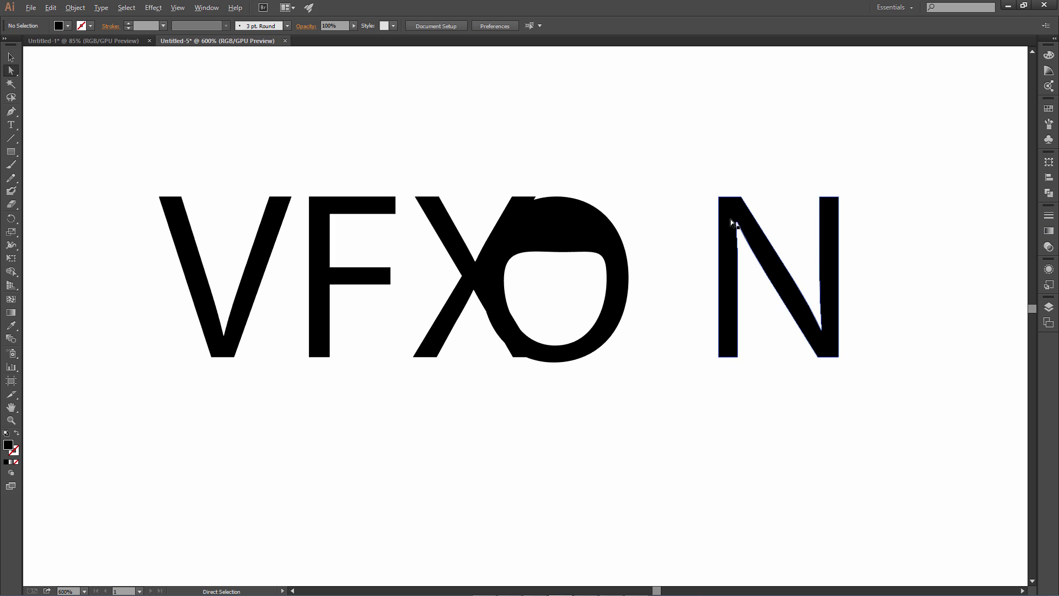
pyautogui.moveTo(728, 220); pyautogui.dragTo(644, 217)
pyautogui.keyDown('alt'); pyautogui.scroll(2, 667, 284); pyautogui.keyUp('alt')
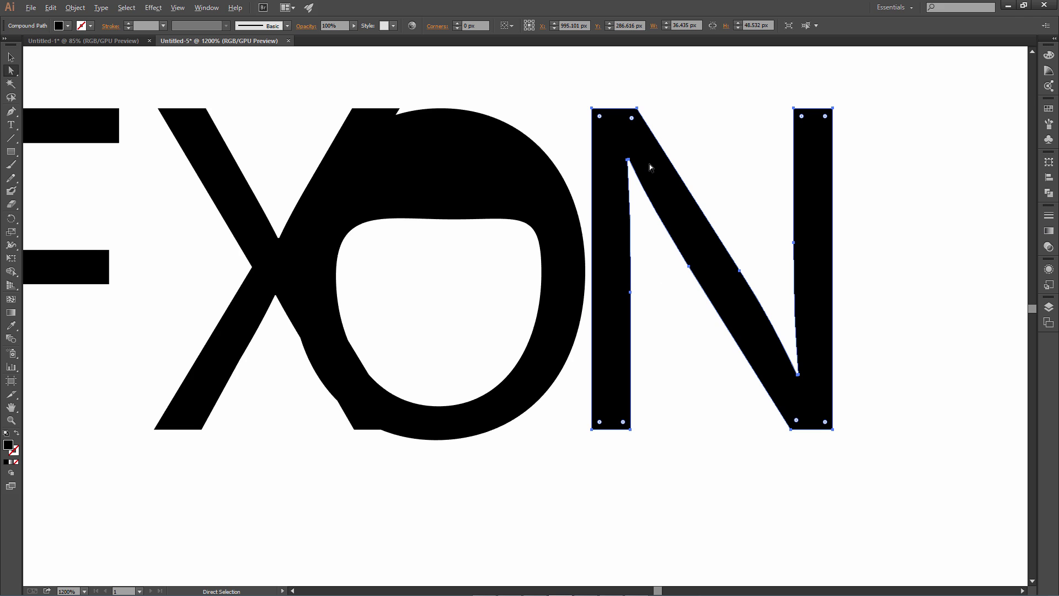
pyautogui.keyDown('alt'); pyautogui.scroll(-1, 651, 167); pyautogui.keyUp('alt')
pyautogui.moveTo(657, 183); pyautogui.dragTo(676, 184)
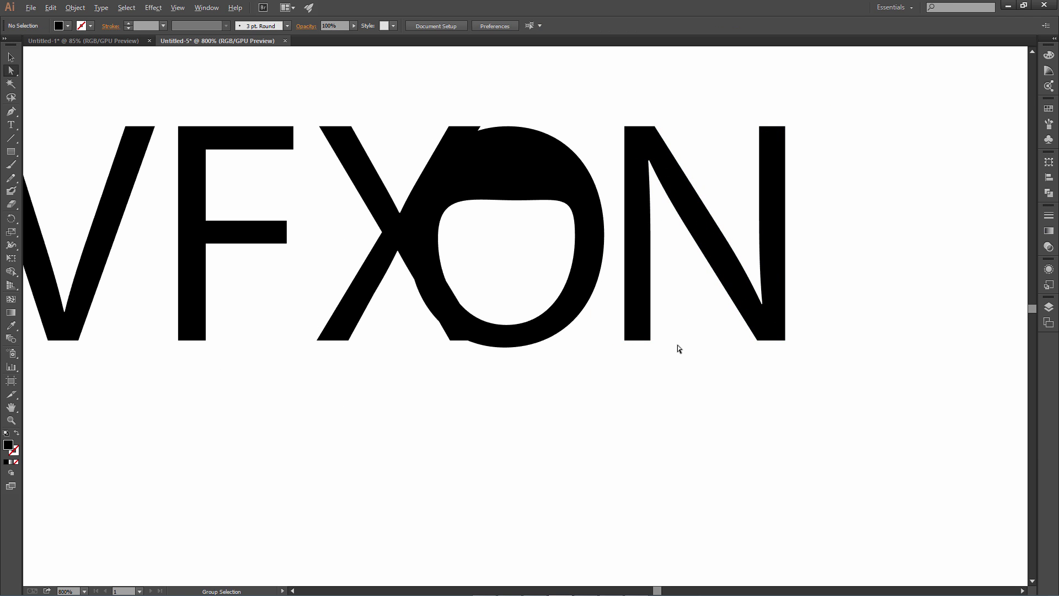
pyautogui.click(678, 346)
pyautogui.keyDown('alt'); pyautogui.scroll(-1, 678, 346); pyautogui.keyUp('alt')
pyautogui.keyDown('alt'); pyautogui.scroll(-1, 679, 344); pyautogui.keyUp('alt')
pyautogui.keyDown('alt'); pyautogui.scroll(1, 681, 344); pyautogui.keyUp('alt')
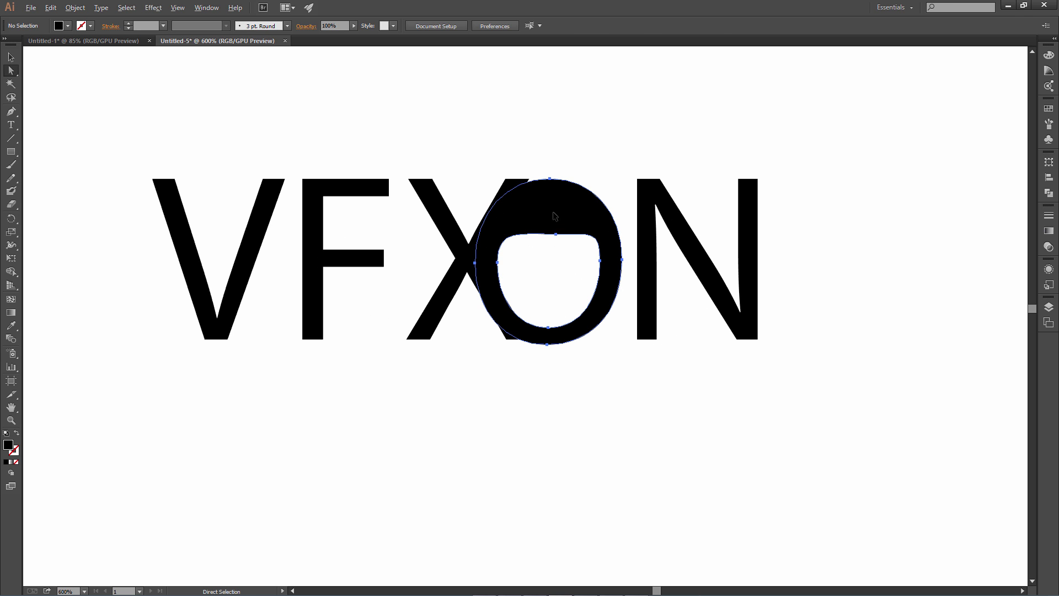
pyautogui.moveTo(555, 216)
pyautogui.mouseDown()
pyautogui.moveTo(599, 205)
pyautogui.moveTo(555, 213)
pyautogui.mouseUp()
pyautogui.click(634, 395)
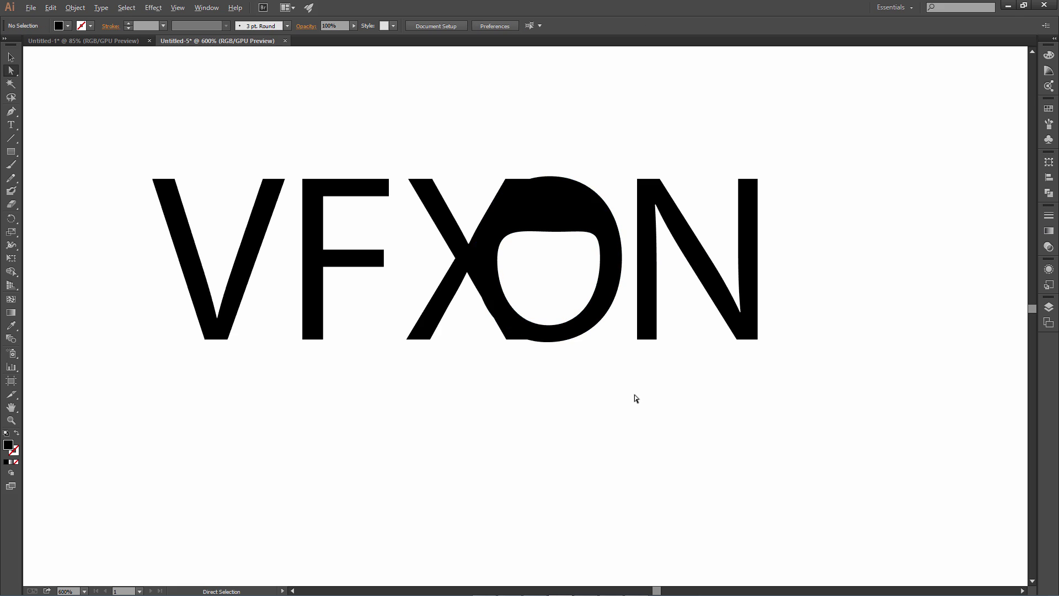
pyautogui.keyDown('alt'); pyautogui.scroll(-3, 634, 395); pyautogui.keyUp('alt')
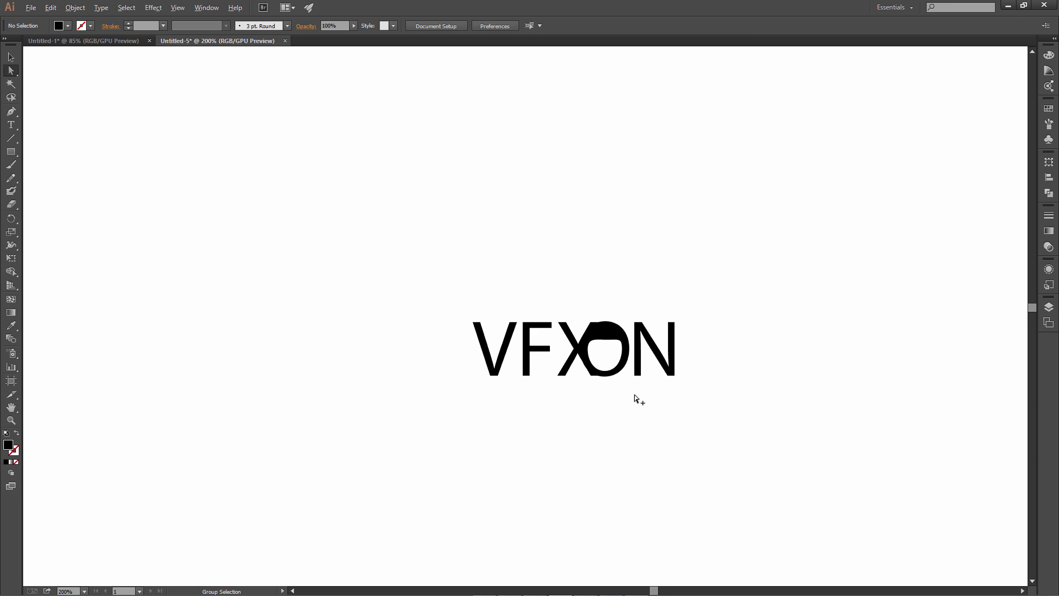
pyautogui.keyDown('alt'); pyautogui.scroll(-2, 635, 395); pyautogui.keyUp('alt')
# Step: Clear the logo selection, then marquee-select the X and O of the lower VFXON lettering
pyautogui.keyDown('alt'); pyautogui.scroll(1, 634, 395); pyautogui.keyUp('alt')
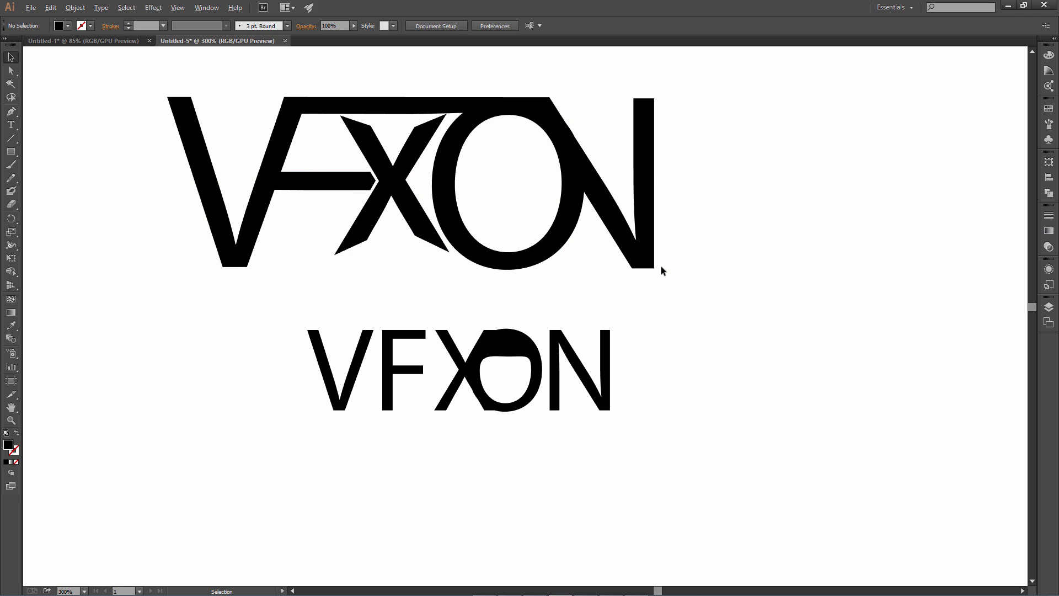
pyautogui.click(386, 157)
pyautogui.keyDown('alt'); pyautogui.scroll(1, 424, 100); pyautogui.keyUp('alt')
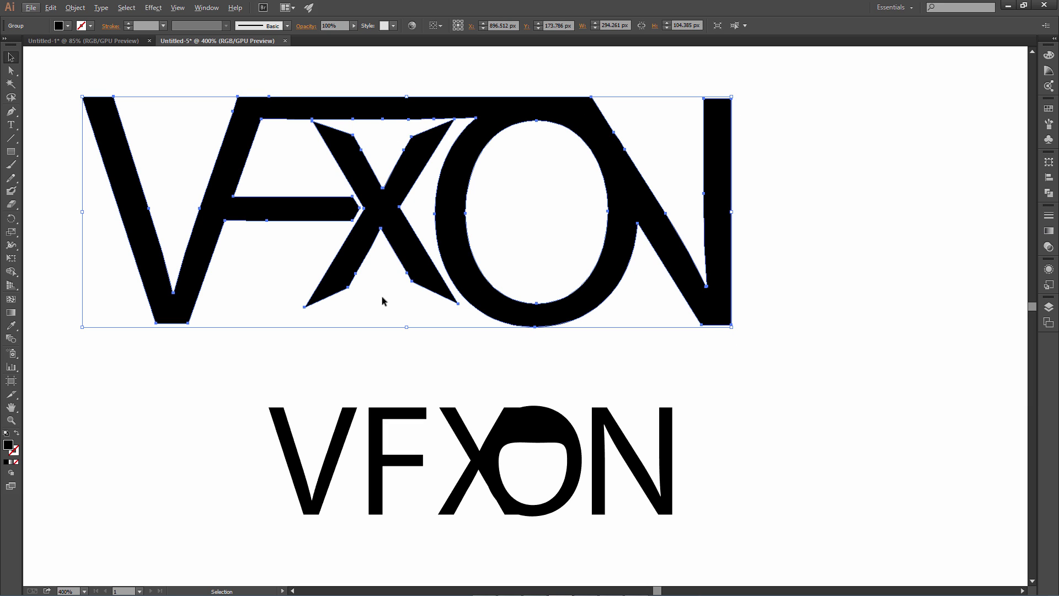
pyautogui.click(766, 417)
pyautogui.keyDown('alt'); pyautogui.scroll(1, 538, 451); pyautogui.keyUp('alt')
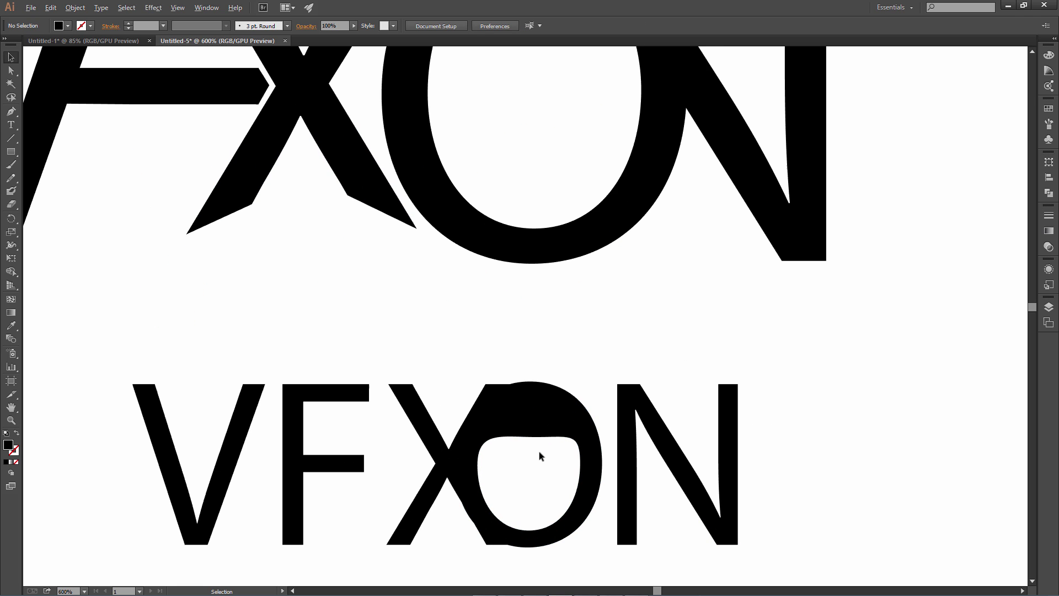
pyautogui.click(527, 415)
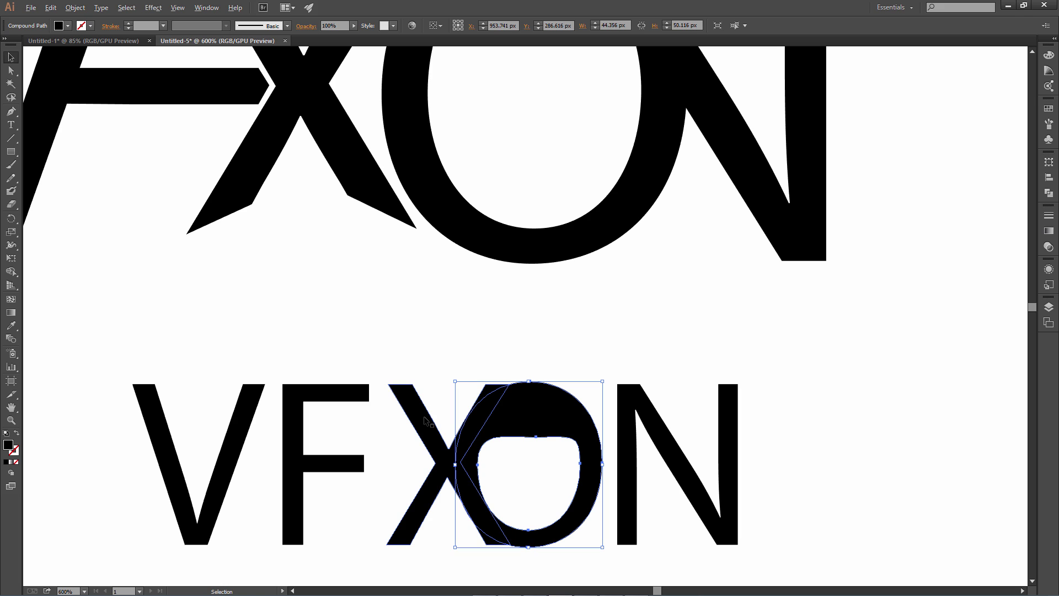
pyautogui.moveTo(416, 375); pyautogui.dragTo(539, 502)
pyautogui.keyDown('alt'); pyautogui.scroll(1, 485, 499); pyautogui.keyUp('alt')
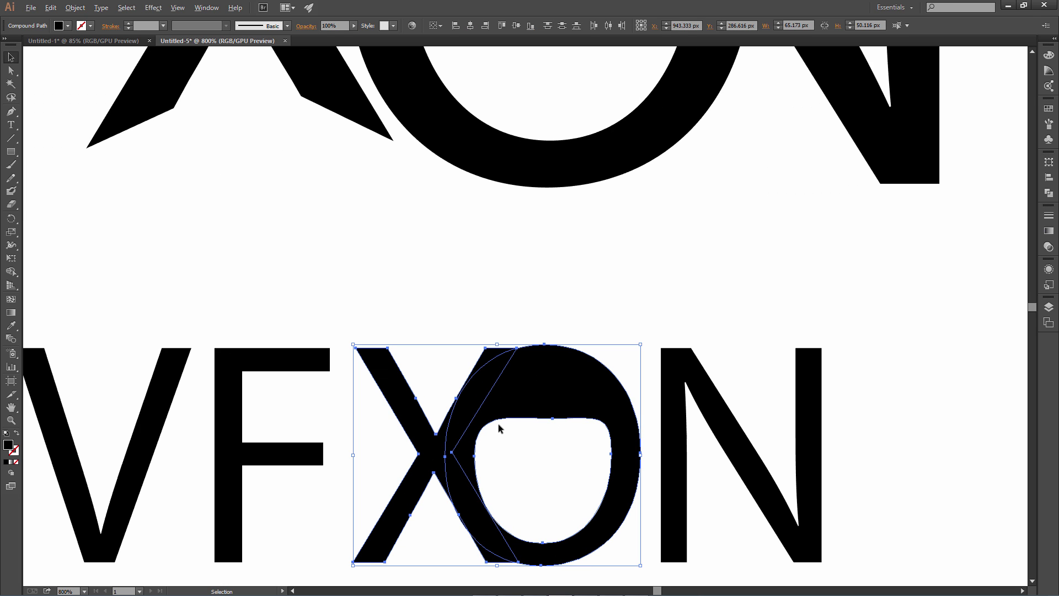
pyautogui.keyDown('alt'); pyautogui.scroll(1, 513, 399); pyautogui.keyUp('alt')
pyautogui.keyDown('alt'); pyautogui.scroll(-2, 500, 441); pyautogui.keyUp('alt')
pyautogui.scroll(-1, 486, 480)
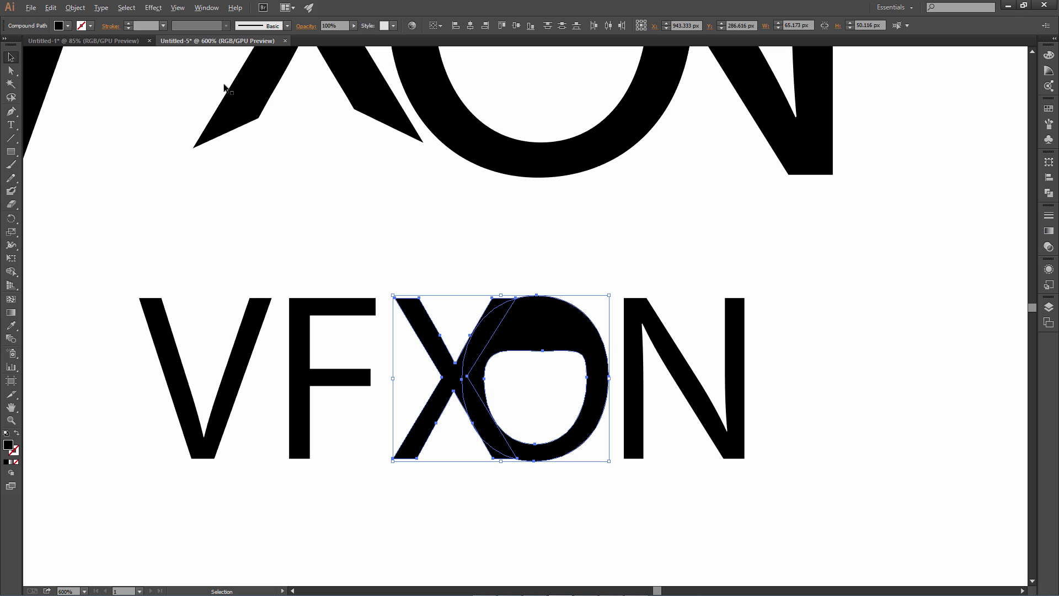
# Step: Unite the selected X and O with Pathfinder, then zoom in and out to check
pyautogui.click(207, 7)
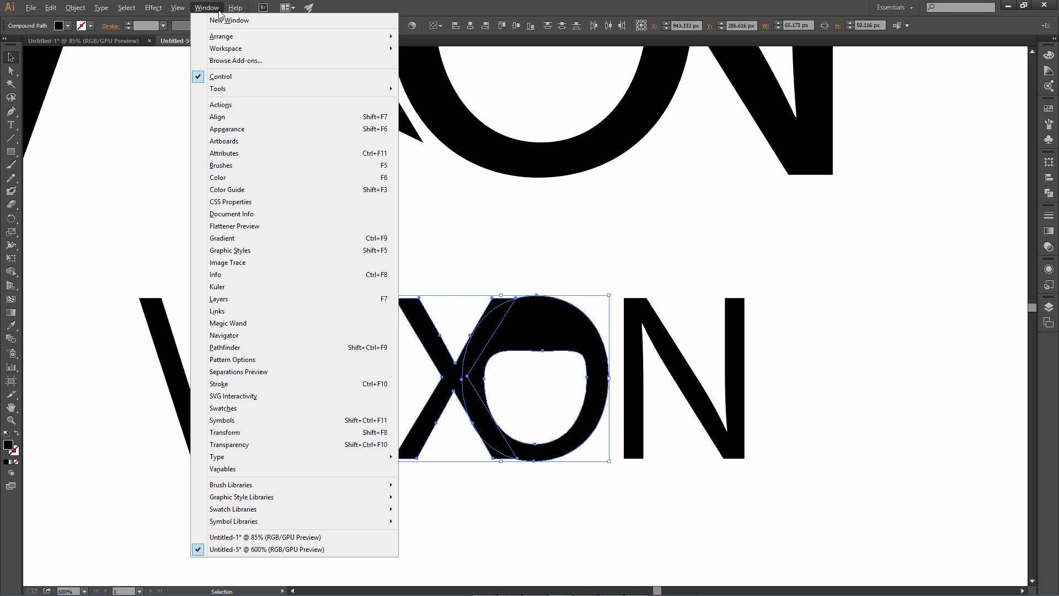
pyautogui.click(227, 118)
pyautogui.click(983, 155)
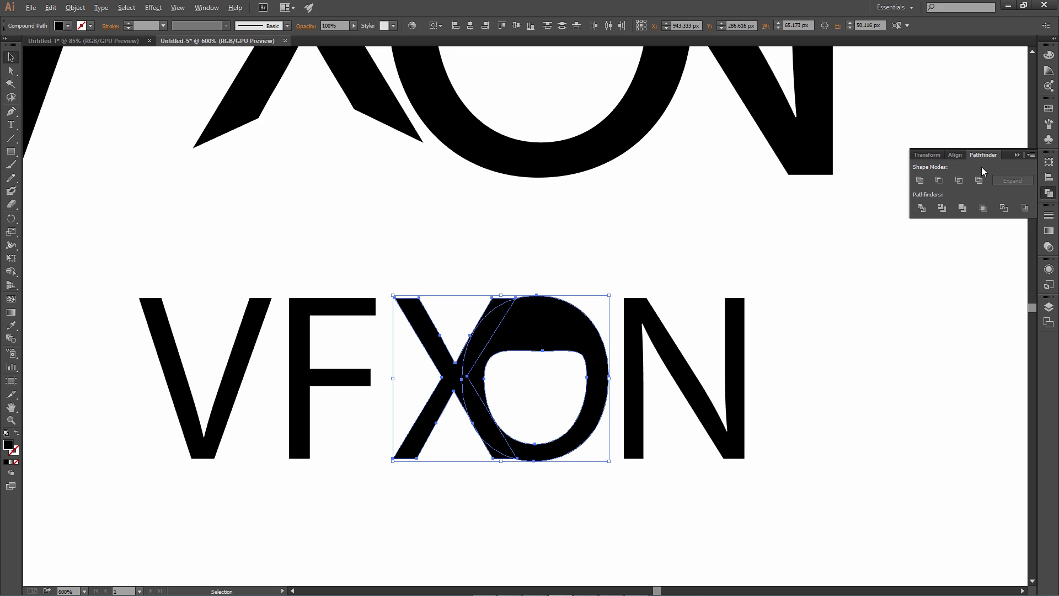
pyautogui.click(920, 181)
pyautogui.hotkey('ctrl', '+')
pyautogui.hotkey('ctrl', '+')
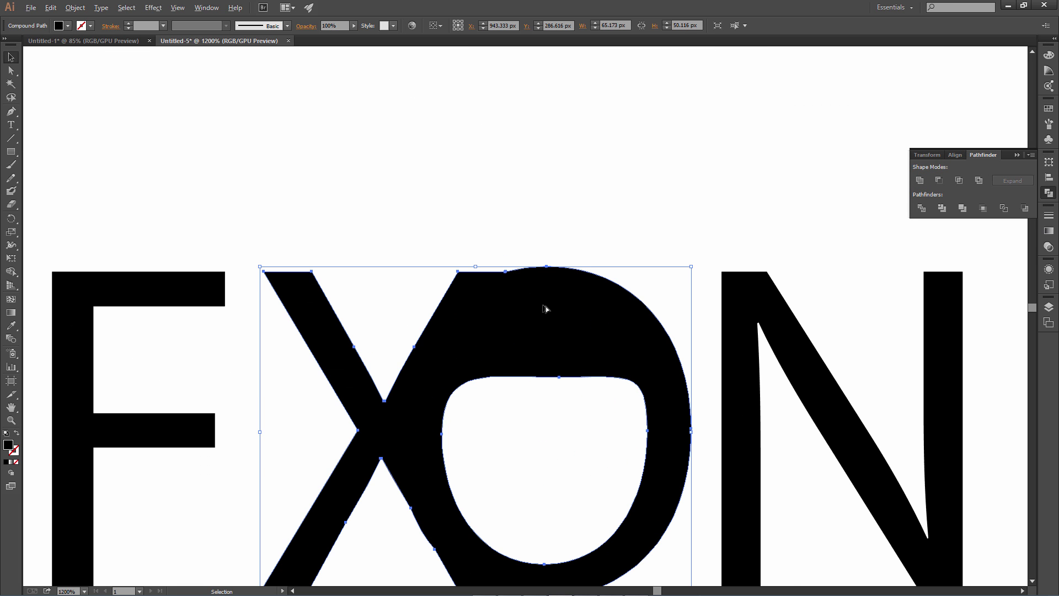
pyautogui.hotkey('ctrl', '-')
pyautogui.hotkey('ctrl', '-')
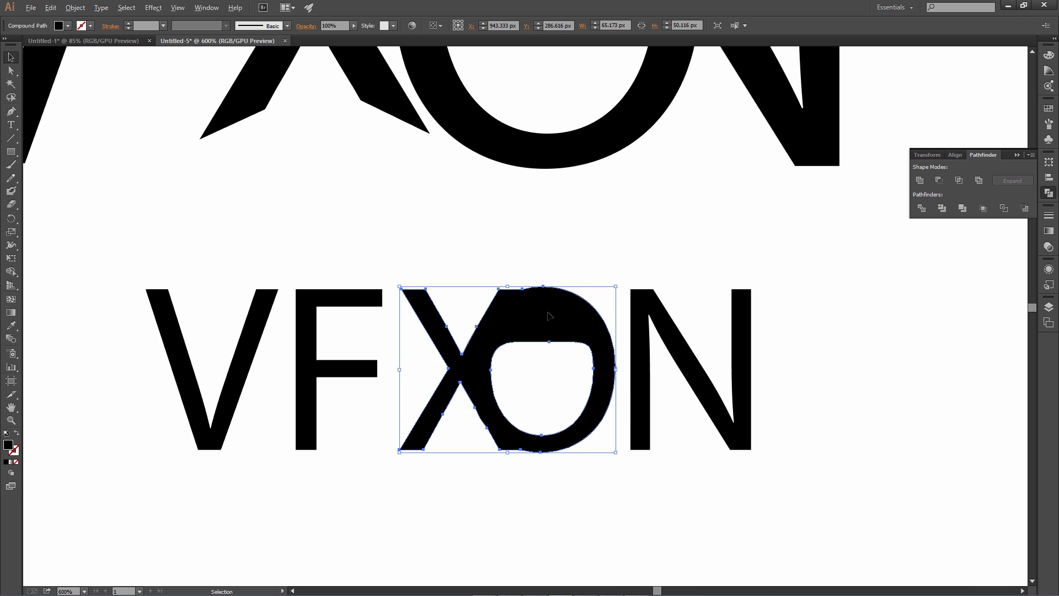
pyautogui.keyDown('alt'); pyautogui.scroll(1, 548, 316); pyautogui.keyUp('alt')
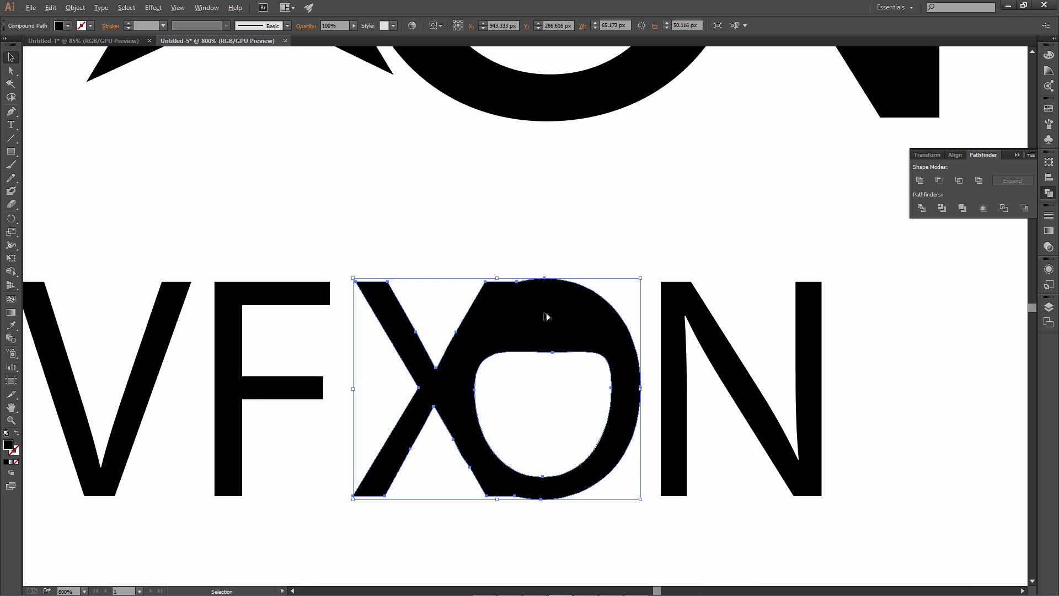
pyautogui.keyDown('alt'); pyautogui.scroll(1, 547, 316); pyautogui.keyUp('alt')
pyautogui.keyDown('alt'); pyautogui.scroll(-1, 547, 315); pyautogui.keyUp('alt')
pyautogui.keyDown('alt'); pyautogui.scroll(-1, 415, 241); pyautogui.keyUp('alt')
pyautogui.click(160, 297)
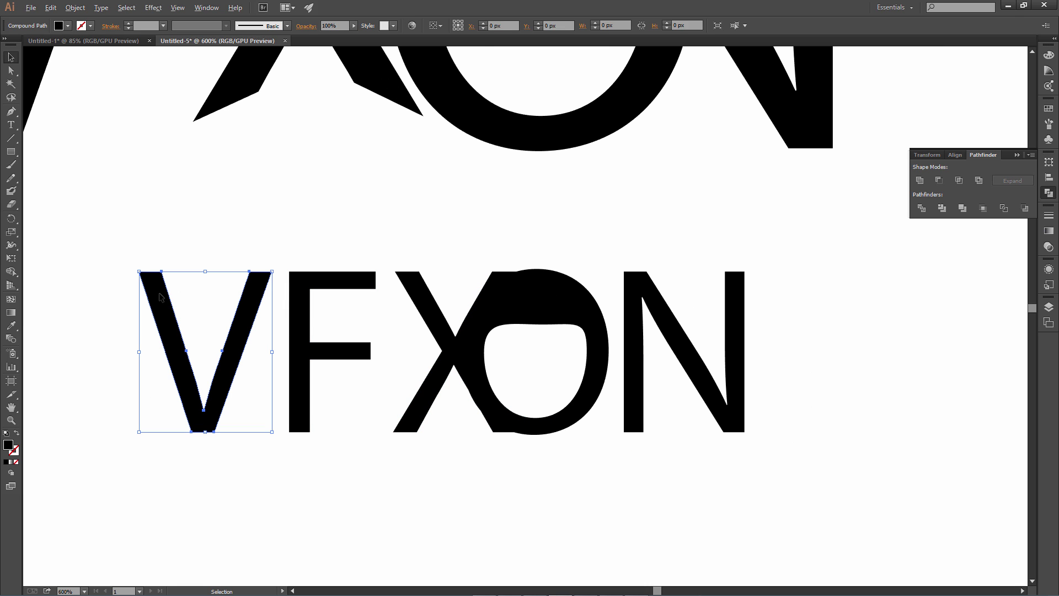
pyautogui.click(290, 279)
pyautogui.click(433, 301)
pyautogui.click(569, 297)
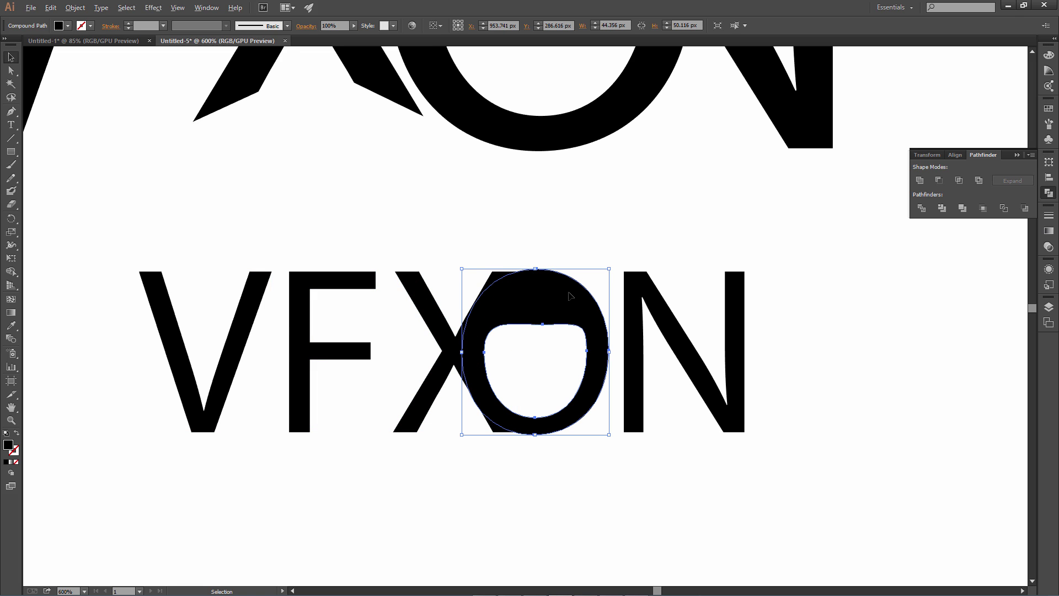
pyautogui.click(634, 289)
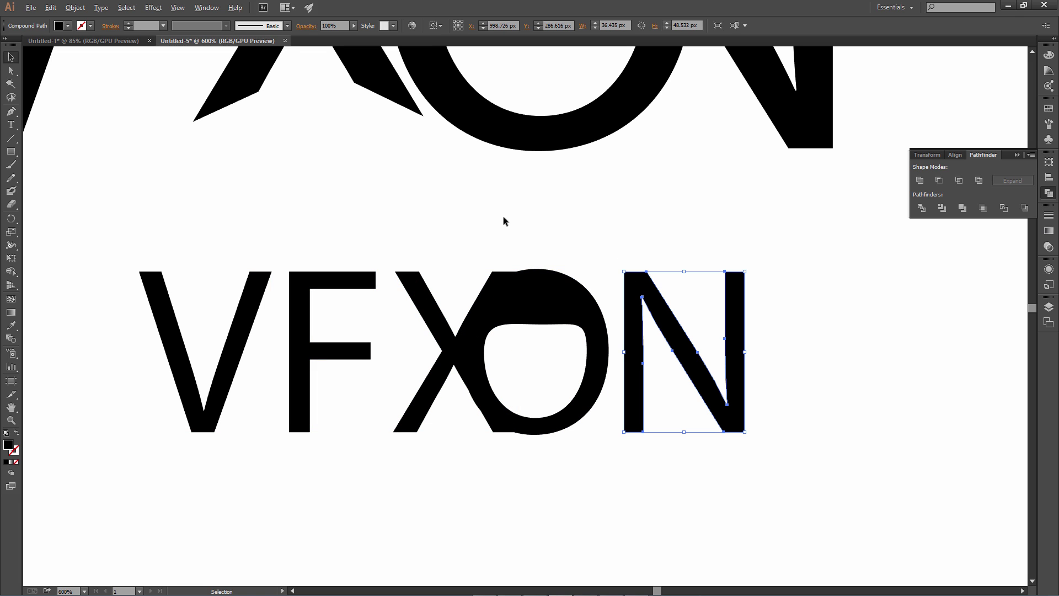
pyautogui.click(476, 291)
pyautogui.keyDown('alt'); pyautogui.scroll(5, 492, 241); pyautogui.keyUp('alt')
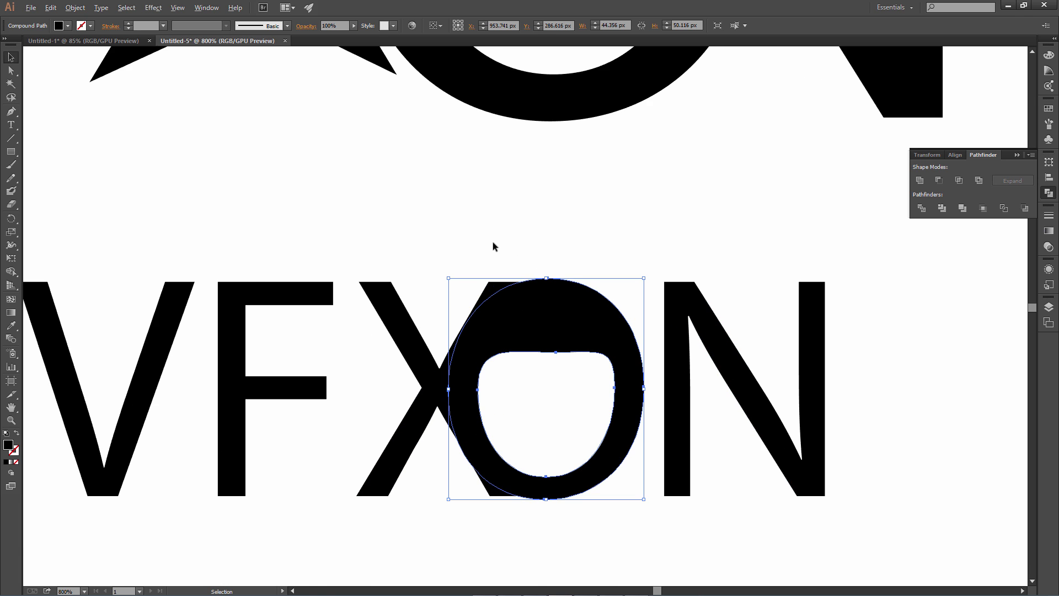
pyautogui.keyDown('alt'); pyautogui.scroll(-3, 495, 288); pyautogui.keyUp('alt')
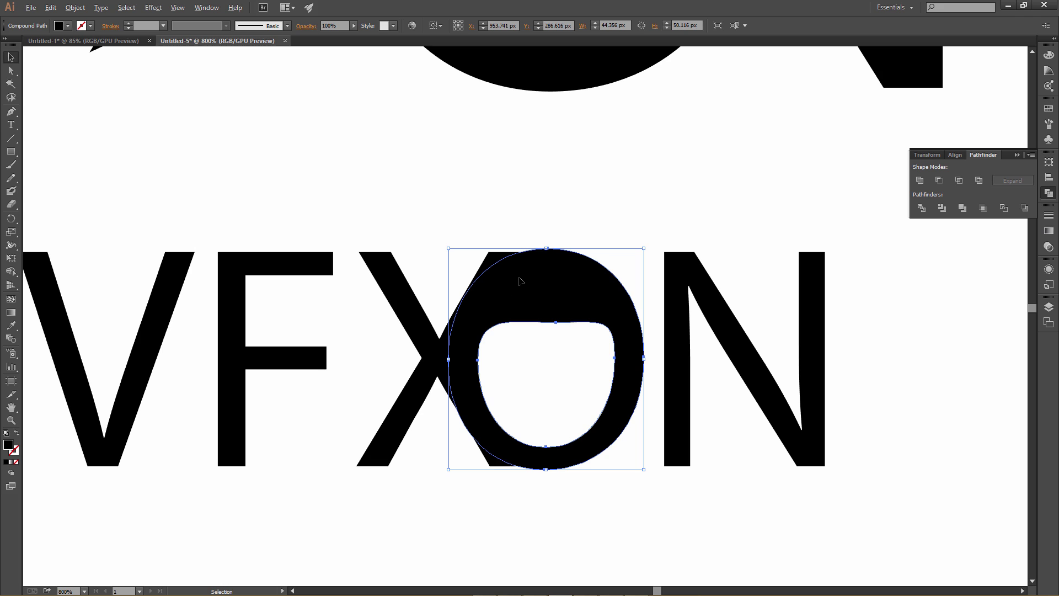
pyautogui.keyDown('alt'); pyautogui.scroll(3, 509, 288); pyautogui.keyUp('alt')
pyautogui.moveTo(392, 158); pyautogui.dragTo(525, 325)
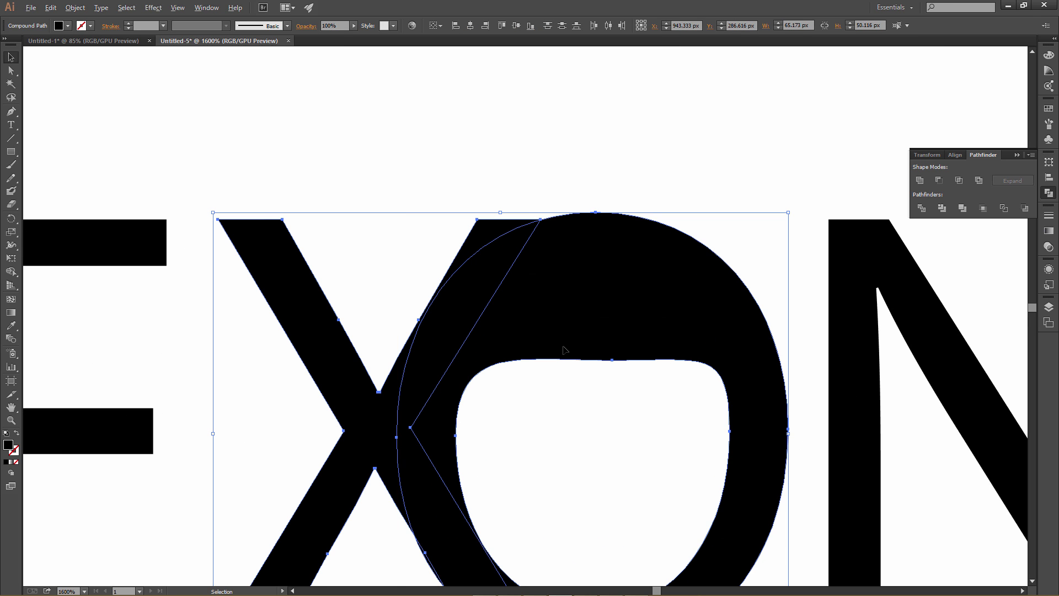
# Step: Add an anchor point on the O's left edge and move it to reshape the O
pyautogui.click(11, 111)
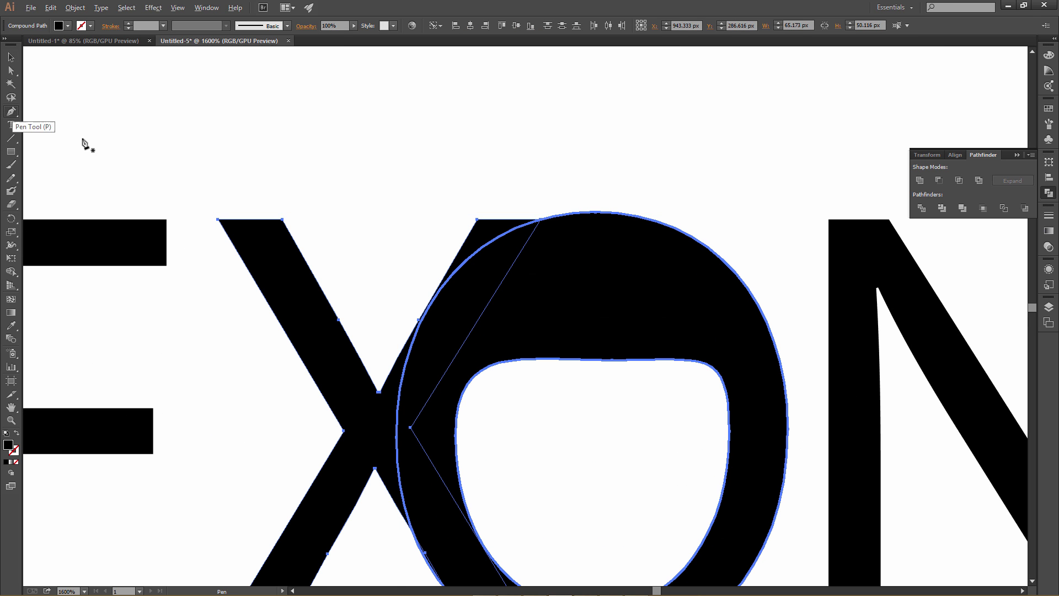
pyautogui.click(479, 253)
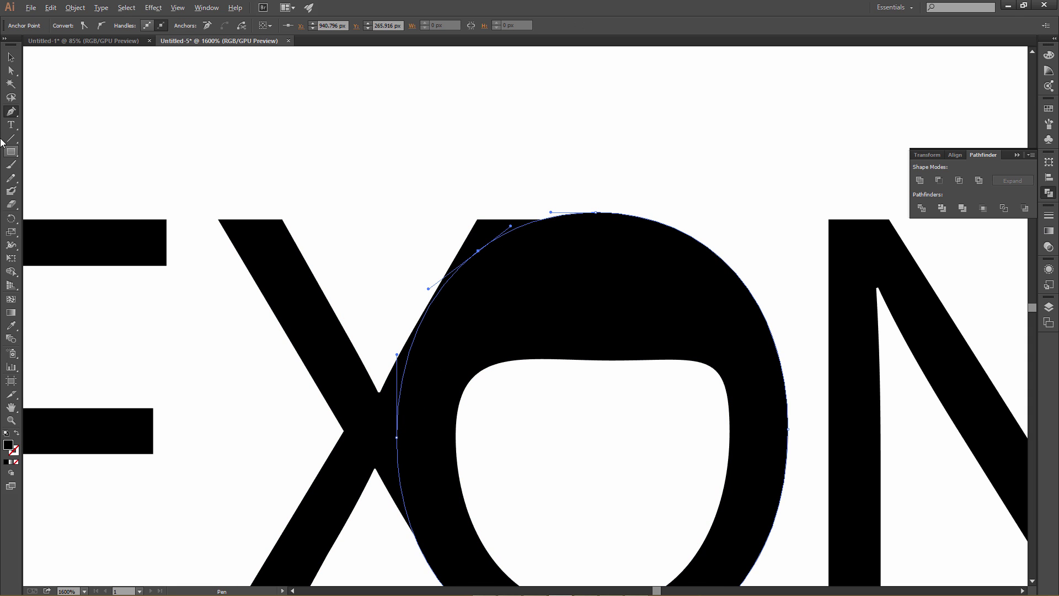
pyautogui.click(11, 71)
pyautogui.moveTo(478, 251); pyautogui.dragTo(534, 264)
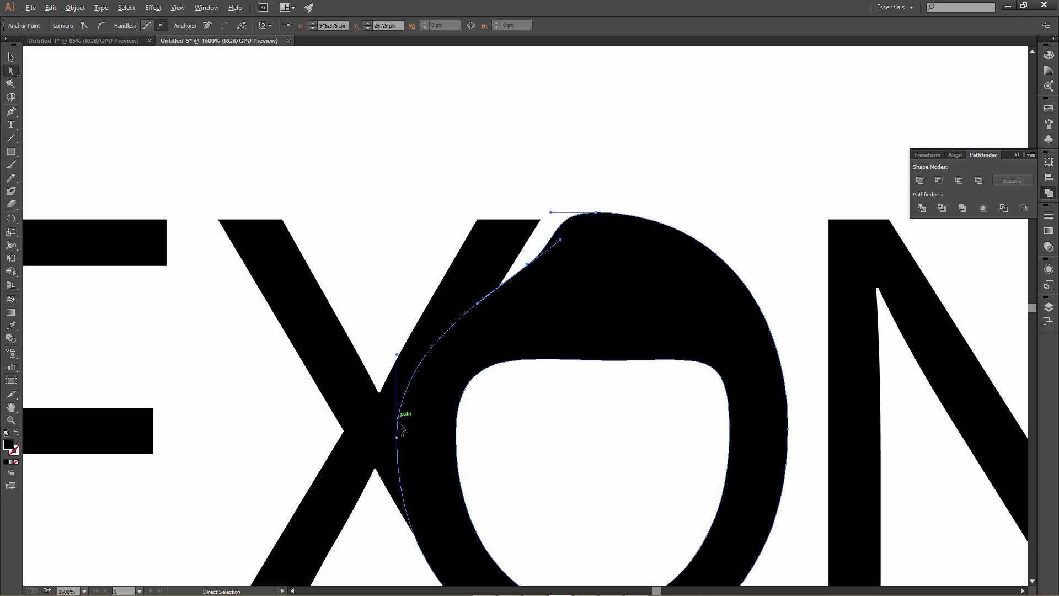
# Step: Adjust the O's anchors and handles so its edge follows the X's right stroke
pyautogui.moveTo(396, 438)
pyautogui.mouseDown()
pyautogui.moveTo(433, 438)
pyautogui.moveTo(417, 436)
pyautogui.mouseUp()
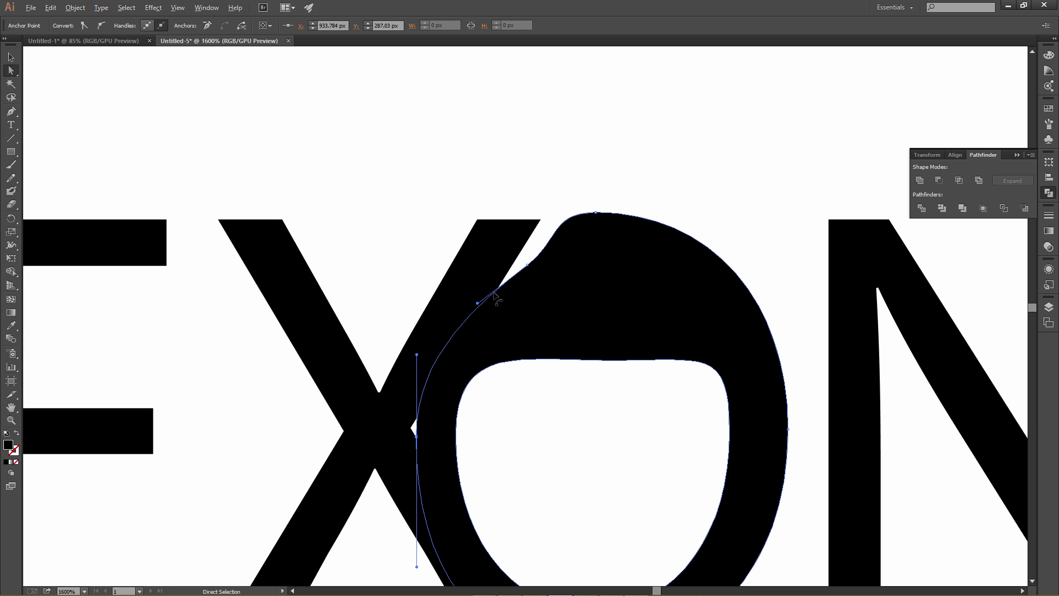
pyautogui.moveTo(529, 271); pyautogui.dragTo(528, 242)
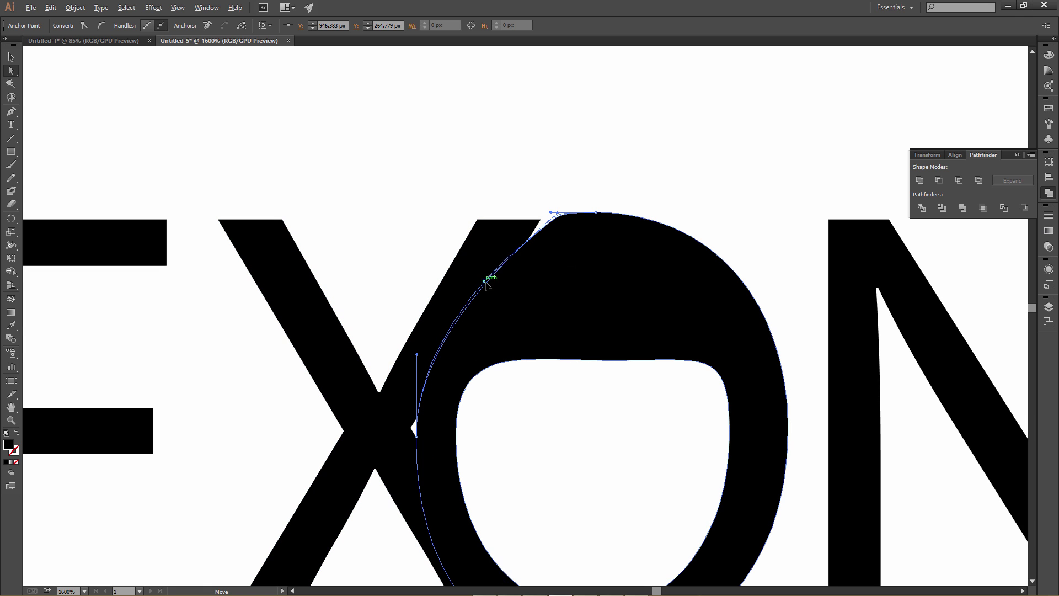
pyautogui.moveTo(492, 287); pyautogui.dragTo(502, 288)
pyautogui.moveTo(417, 355); pyautogui.dragTo(453, 348)
pyautogui.keyDown('alt'); pyautogui.scroll(4, 485, 318); pyautogui.keyUp('alt')
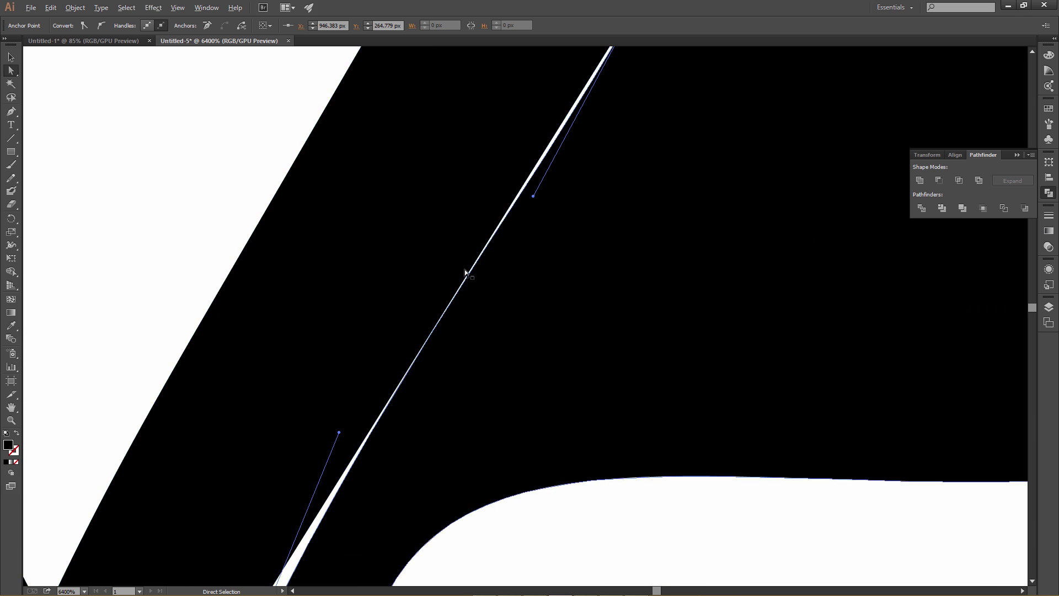
pyautogui.keyDown('alt'); pyautogui.scroll(-2, 462, 275); pyautogui.keyUp('alt')
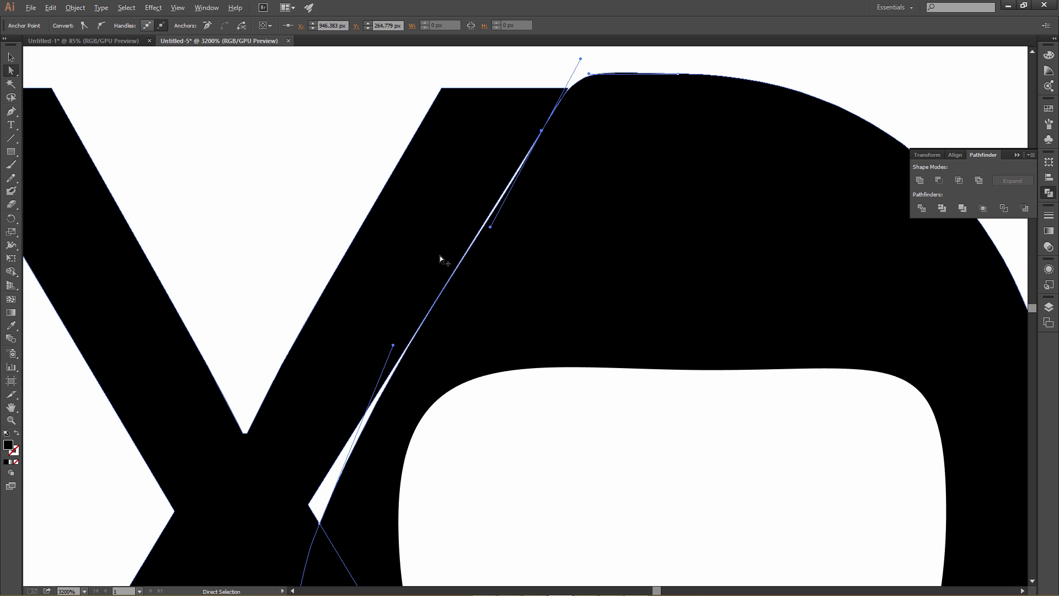
pyautogui.keyDown('alt'); pyautogui.scroll(2, 439, 256); pyautogui.keyUp('alt')
pyautogui.keyDown('alt'); pyautogui.scroll(-2, 448, 303); pyautogui.keyUp('alt')
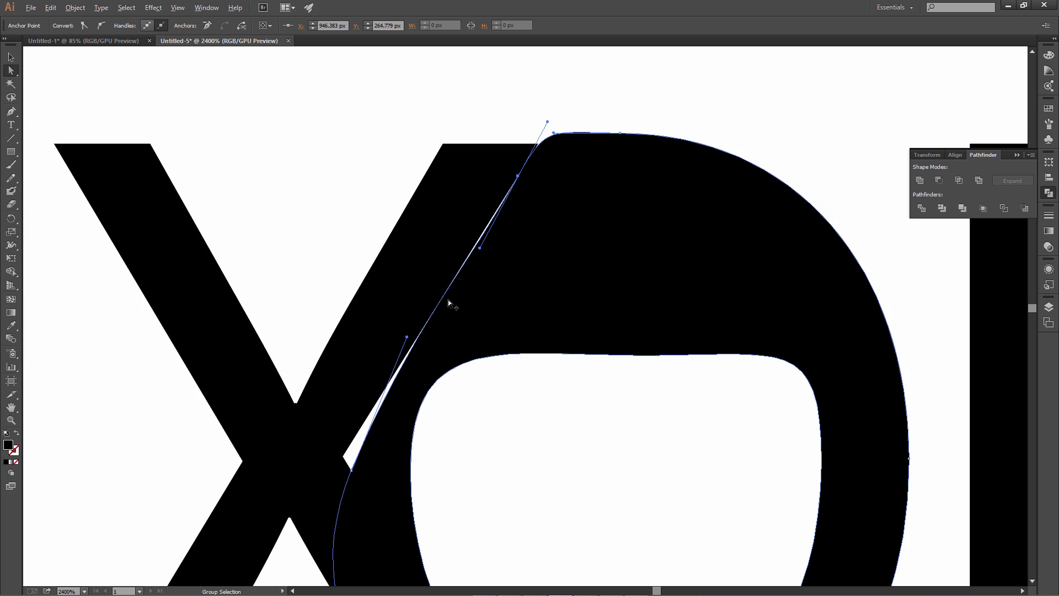
pyautogui.keyDown('alt'); pyautogui.scroll(-2, 448, 299); pyautogui.keyUp('alt')
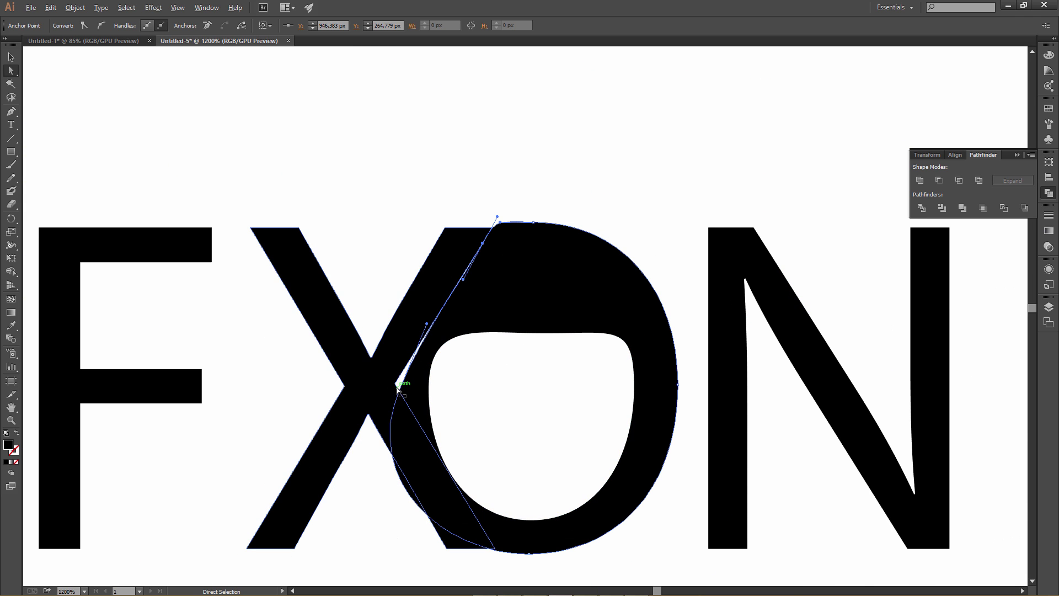
pyautogui.keyDown('alt'); pyautogui.scroll(1, 394, 393); pyautogui.keyUp('alt')
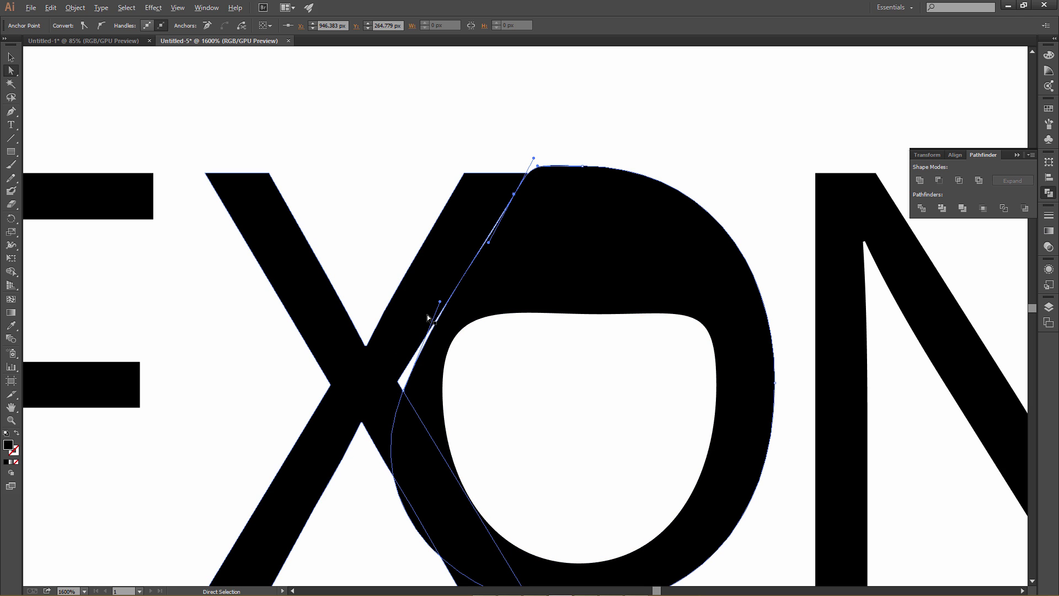
pyautogui.keyDown('alt'); pyautogui.scroll(-1, 428, 319); pyautogui.keyUp('alt')
pyautogui.keyDown('alt'); pyautogui.scroll(-1, 428, 319); pyautogui.keyUp('alt')
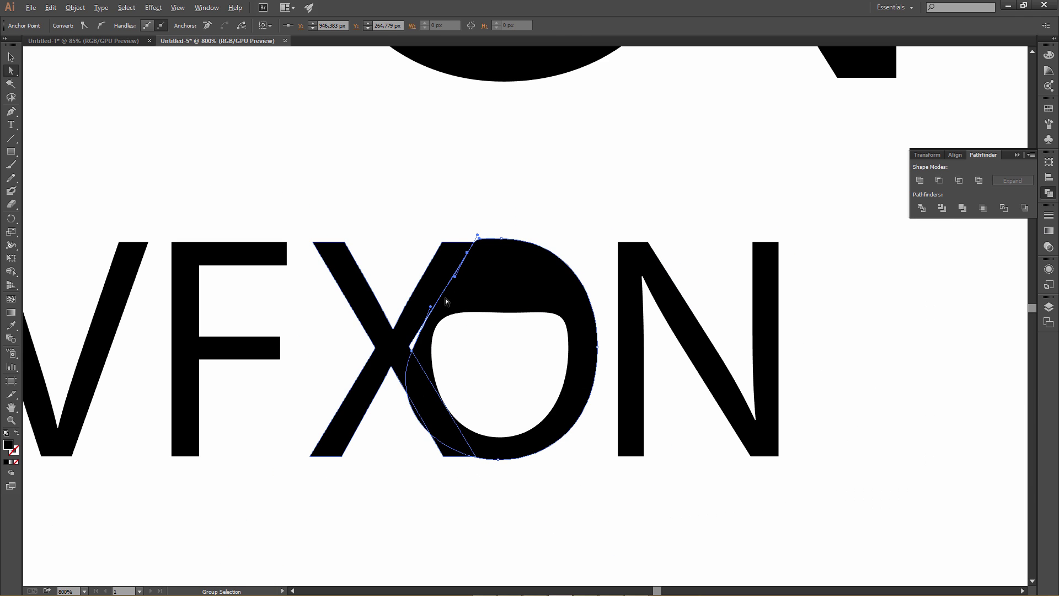
pyautogui.click(482, 360)
# Step: Remove the smaller lower VFXON lettering, then select all anchor points of the joined logo
pyautogui.keyDown('alt'); pyautogui.scroll(1, 396, 267); pyautogui.keyUp('alt')
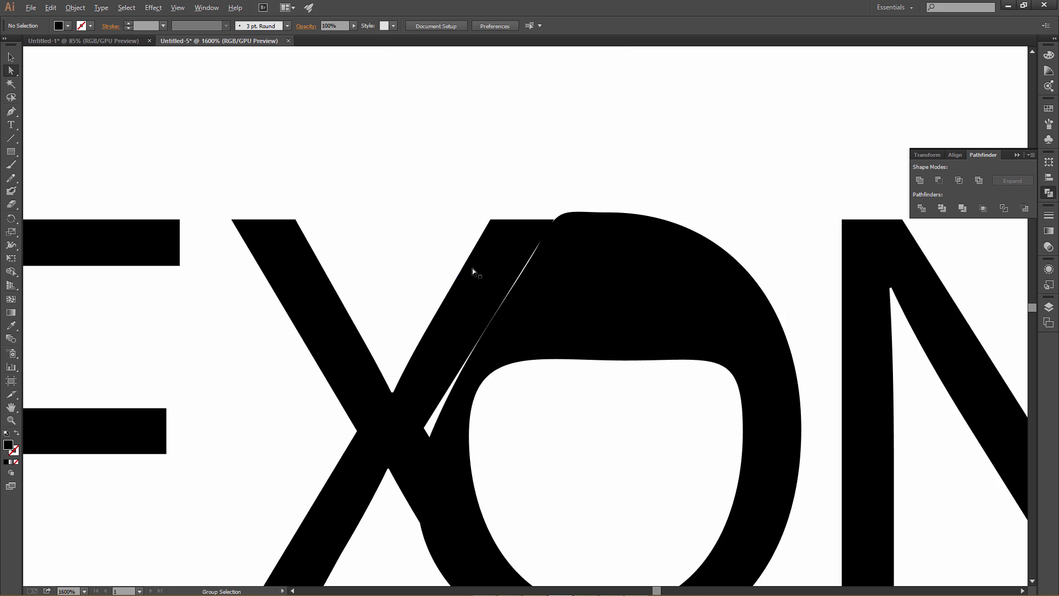
pyautogui.click(476, 269)
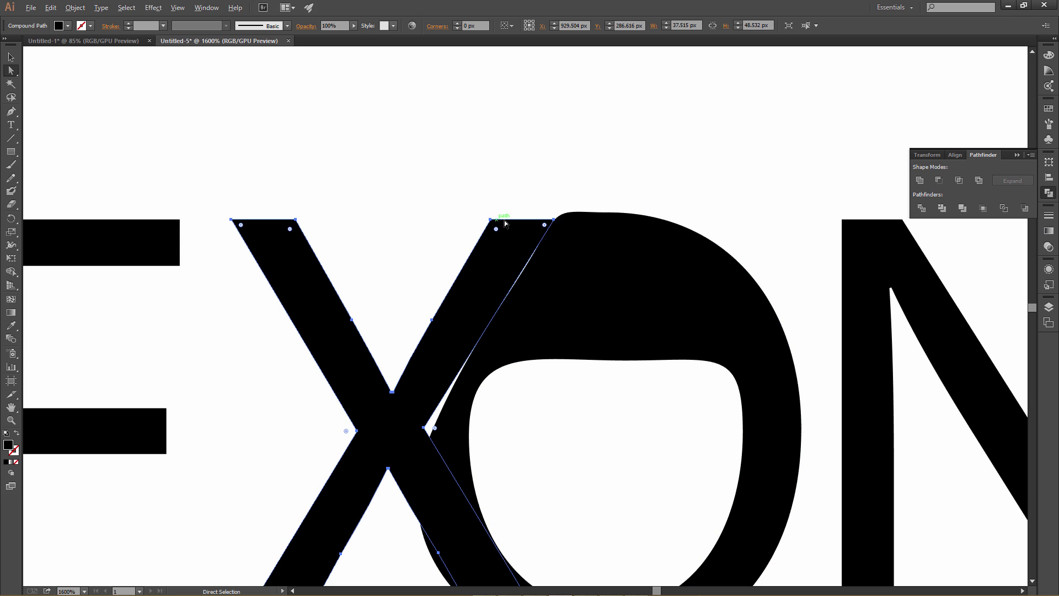
pyautogui.keyDown('alt'); pyautogui.scroll(-6, 506, 326); pyautogui.keyUp('alt')
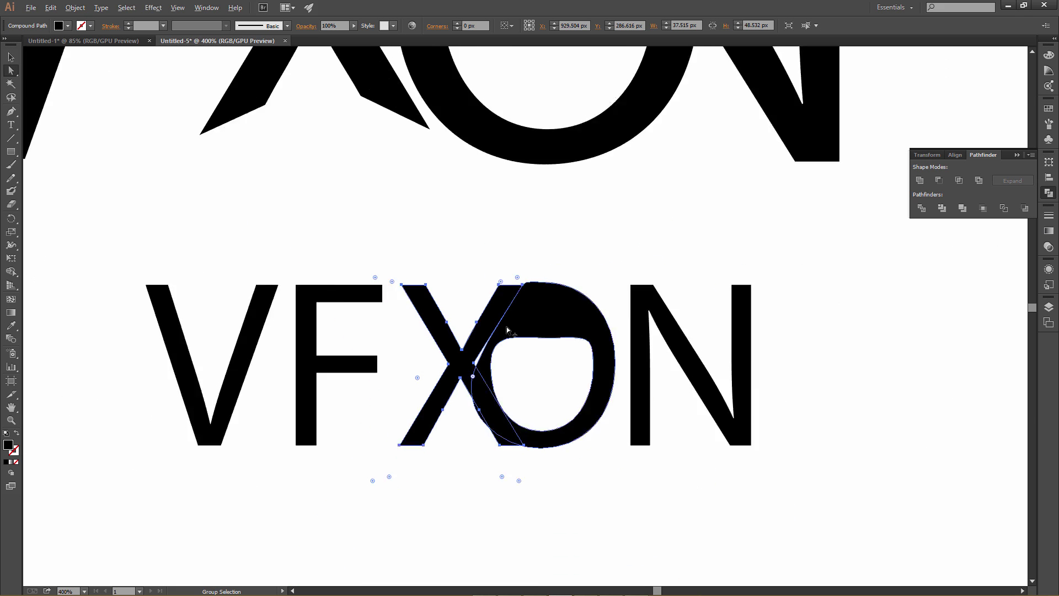
pyautogui.click(394, 272)
pyautogui.moveTo(394, 272); pyautogui.dragTo(674, 378)
pyautogui.press('Delete')
pyautogui.click(584, 188)
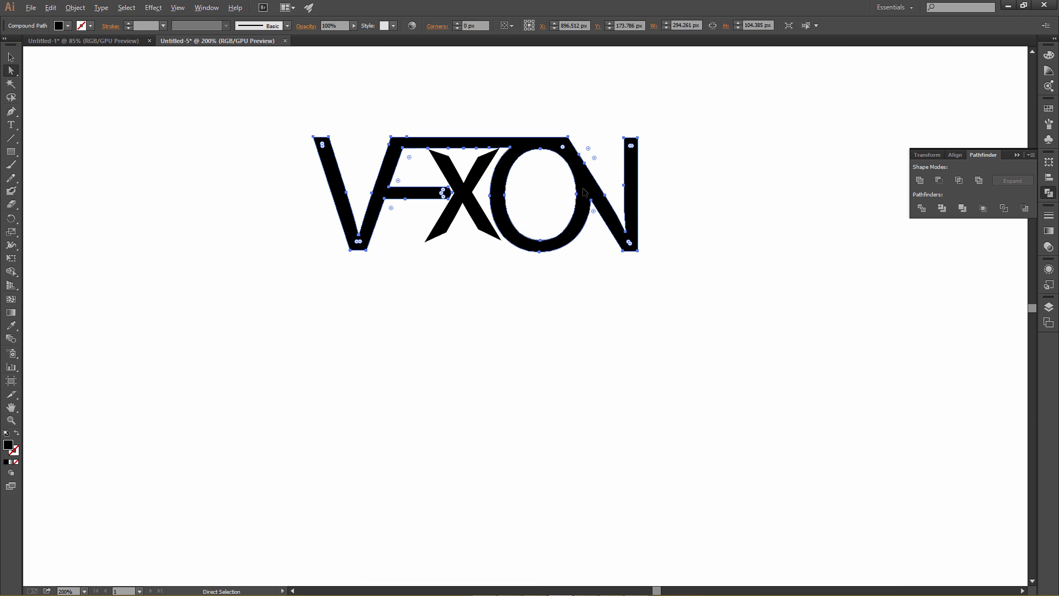
pyautogui.moveTo(199, 87); pyautogui.dragTo(628, 291)
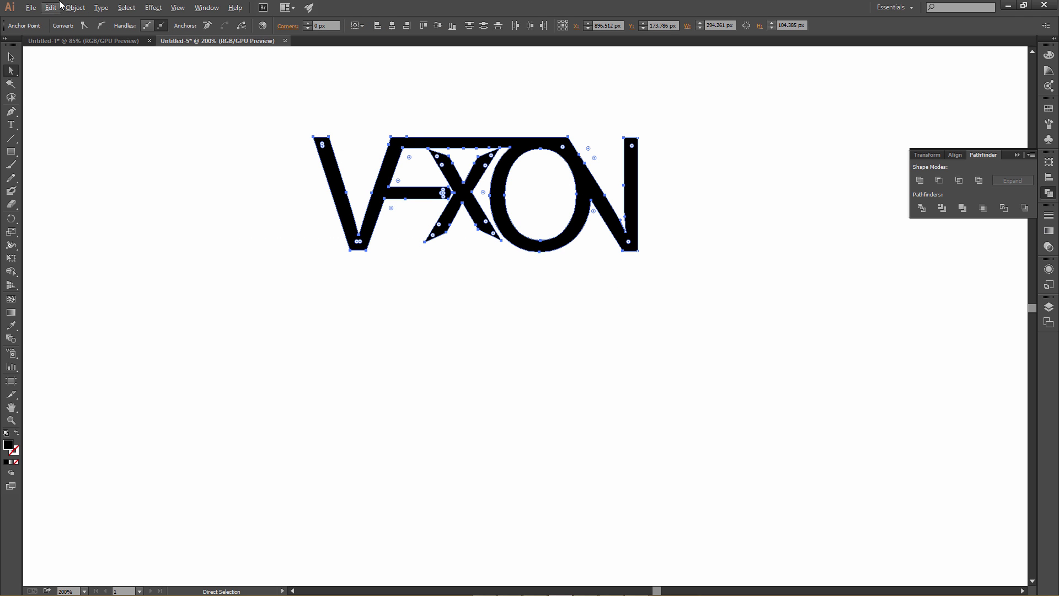
# Step: Save the logo over the existing logo-ai.ai file, confirming the replacement
pyautogui.click(30, 8)
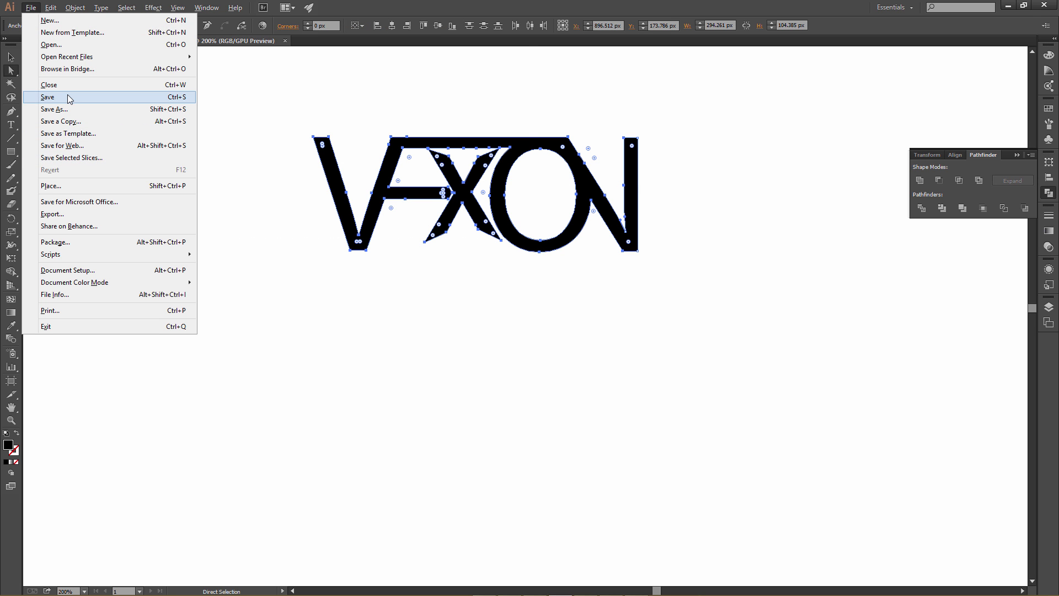
pyautogui.click(55, 109)
pyautogui.click(252, 85)
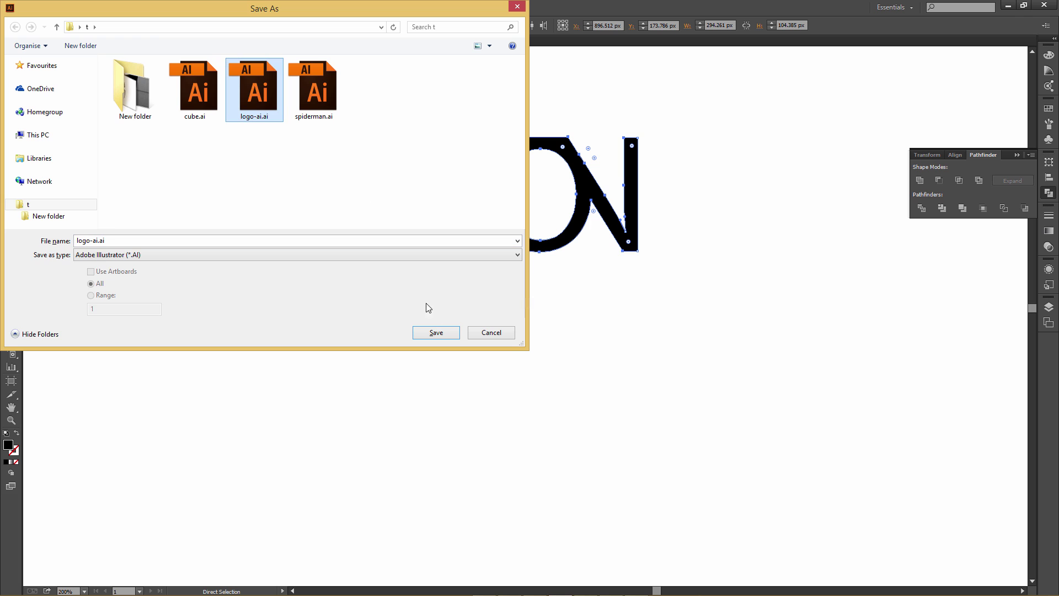
pyautogui.click(436, 332)
pyautogui.click(559, 344)
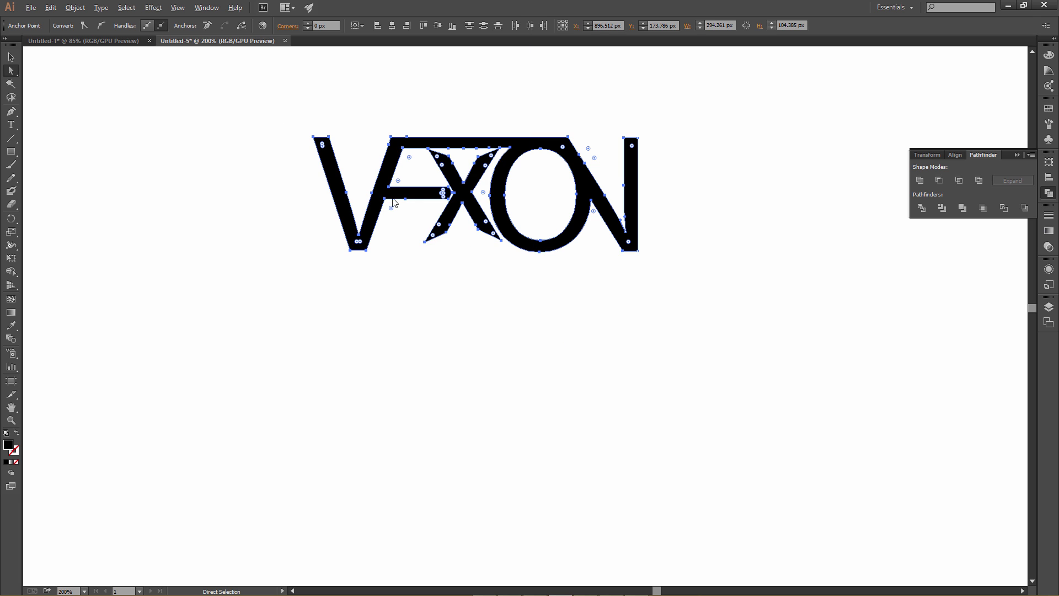
# Step: Choose a legacy Illustrator version in the save options and accept the older-format warning
pyautogui.click(338, 105)
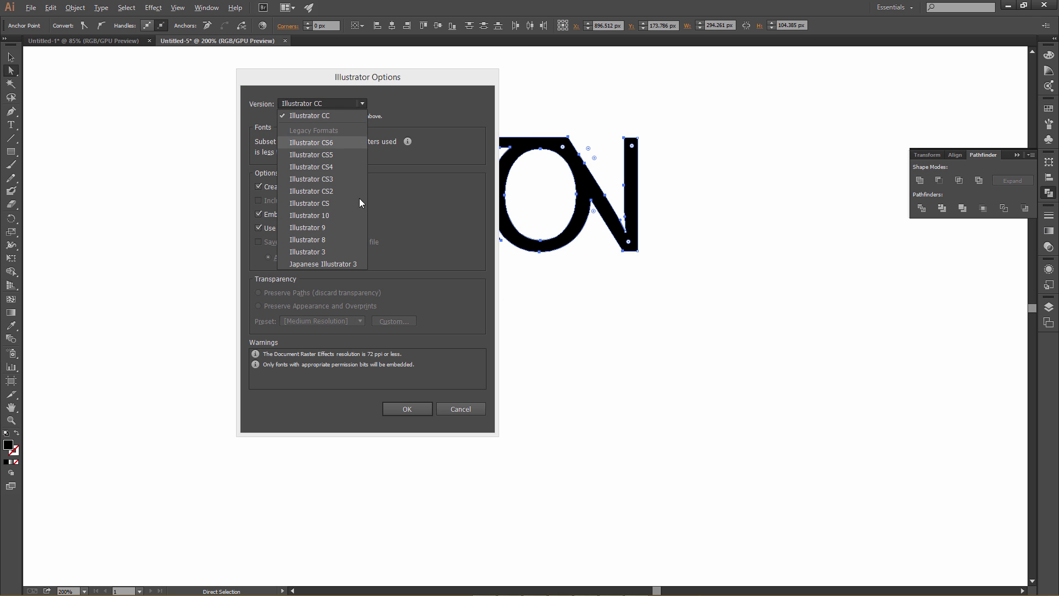
pyautogui.click(343, 237)
pyautogui.click(412, 401)
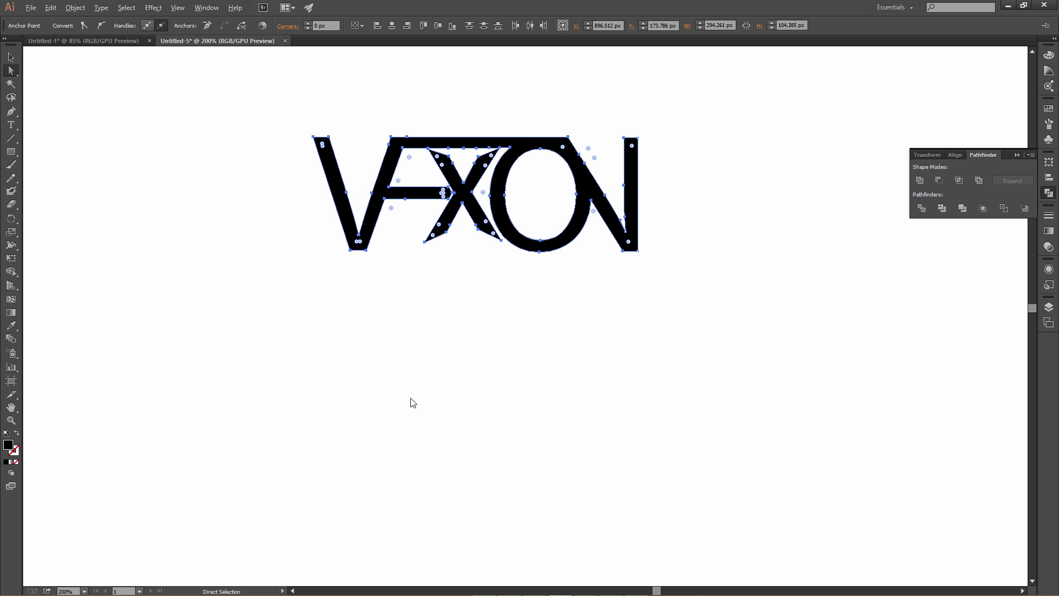
pyautogui.click(593, 321)
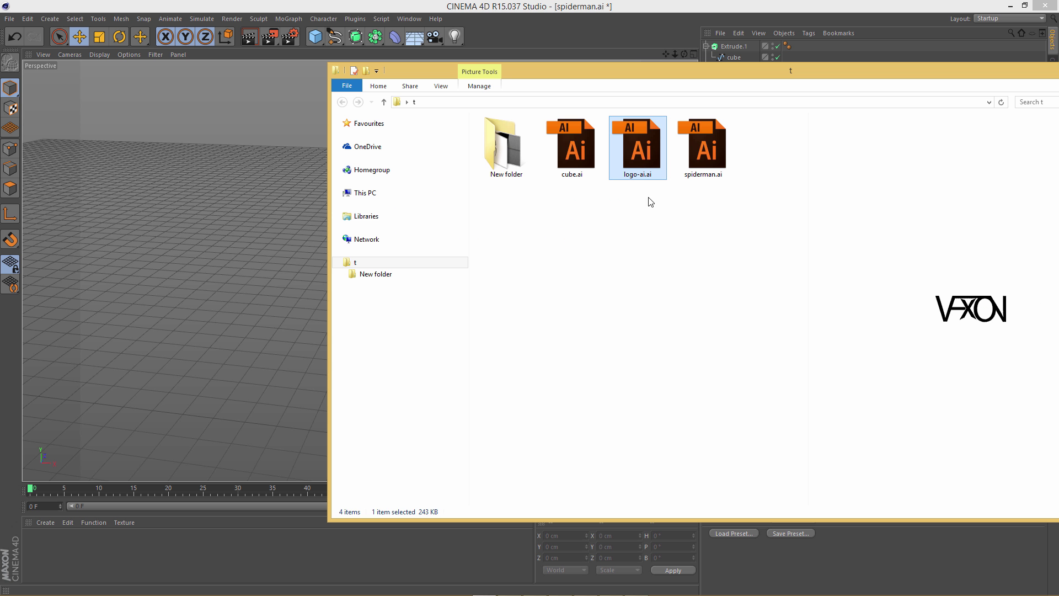
# Step: Import logo-ai.ai into the Cinema 4D scene and expand it to show its paths
pyautogui.moveTo(644, 137); pyautogui.dragTo(240, 240)
pyautogui.click(220, 338)
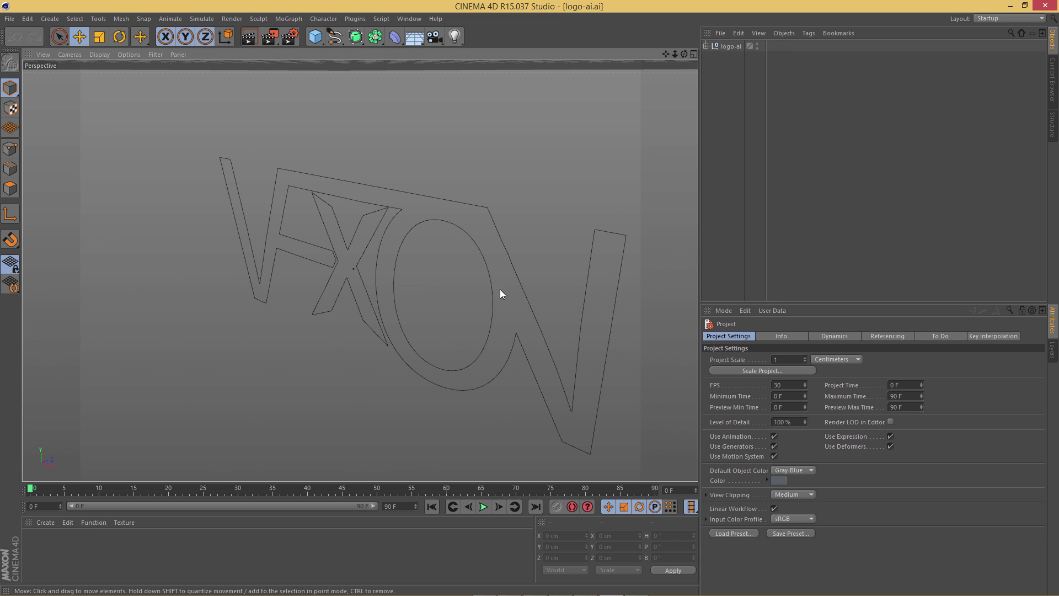
pyautogui.click(486, 222)
pyautogui.click(707, 45)
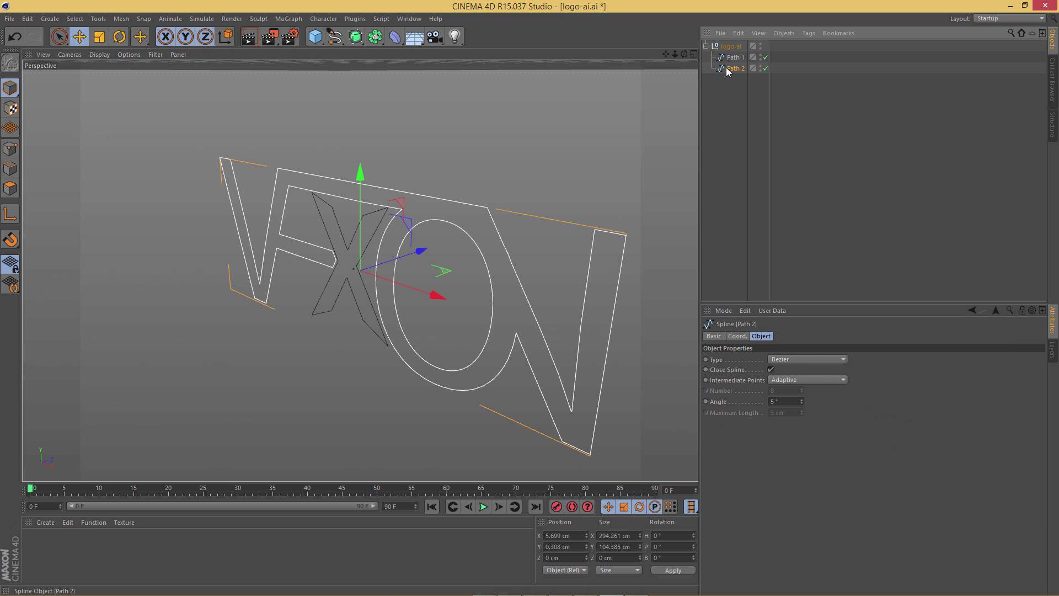
# Step: Extrude Path 2 and Path 1 as separate 20 cm deep Extrude objects
pyautogui.click(356, 40)
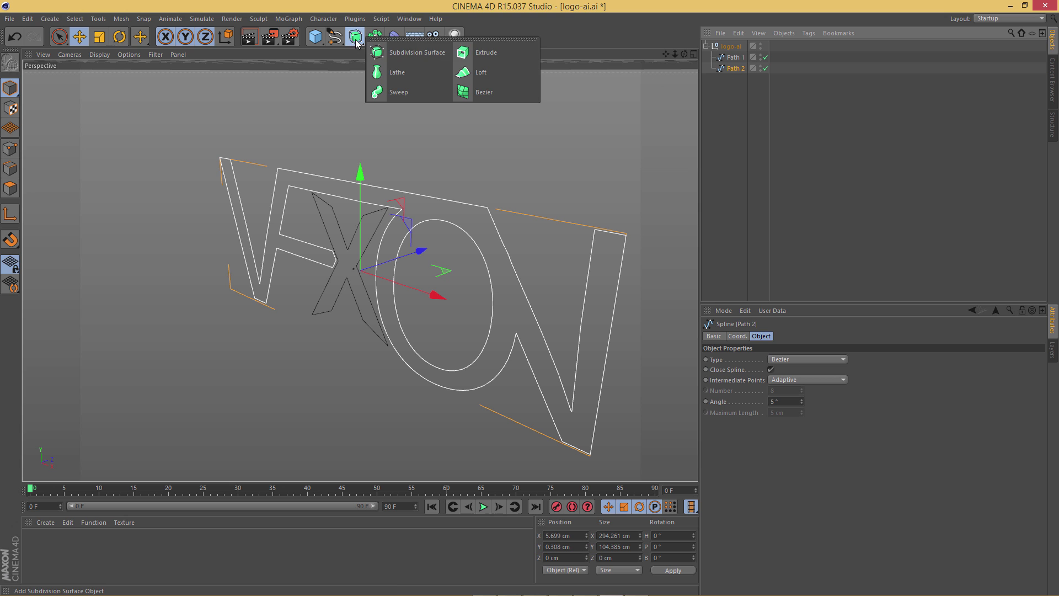
pyautogui.keyDown('alt'); pyautogui.click(472, 56); pyautogui.keyUp('alt')
pyautogui.click(739, 56)
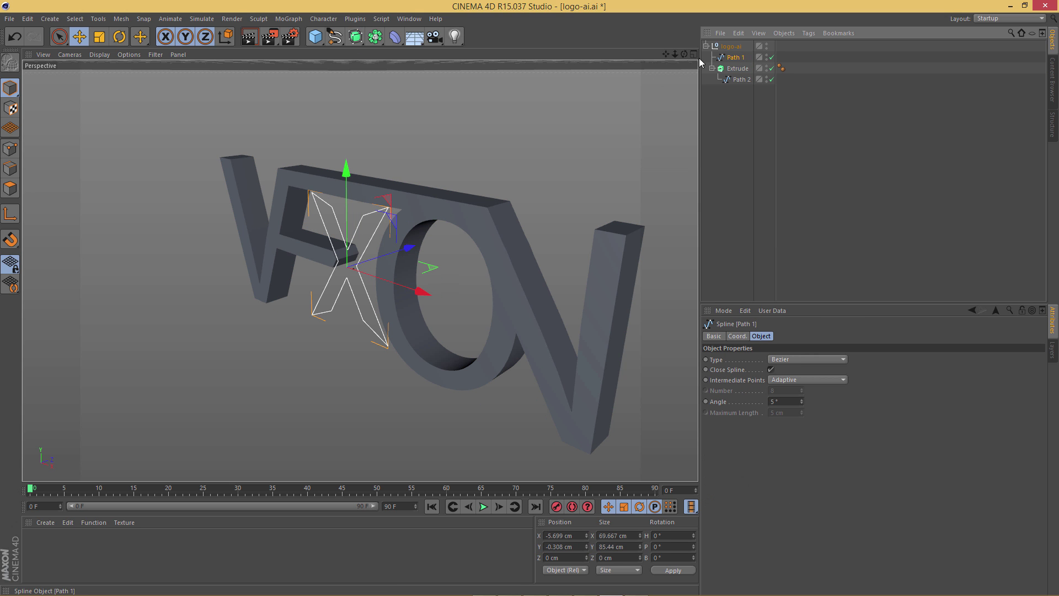
pyautogui.click(356, 36)
pyautogui.keyDown('alt'); pyautogui.click(489, 52); pyautogui.keyUp('alt')
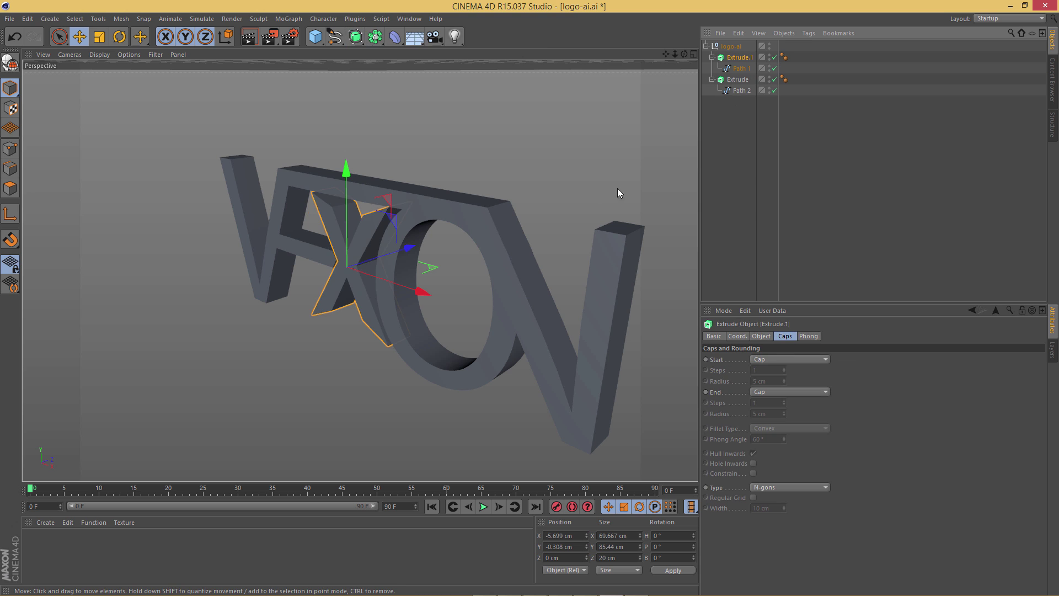
pyautogui.moveTo(595, 188)
pyautogui.keyDown('alt'); pyautogui.mouseDown()
pyautogui.moveTo(628, 177)
pyautogui.moveTo(578, 197)
pyautogui.mouseUp(); pyautogui.keyUp('alt')
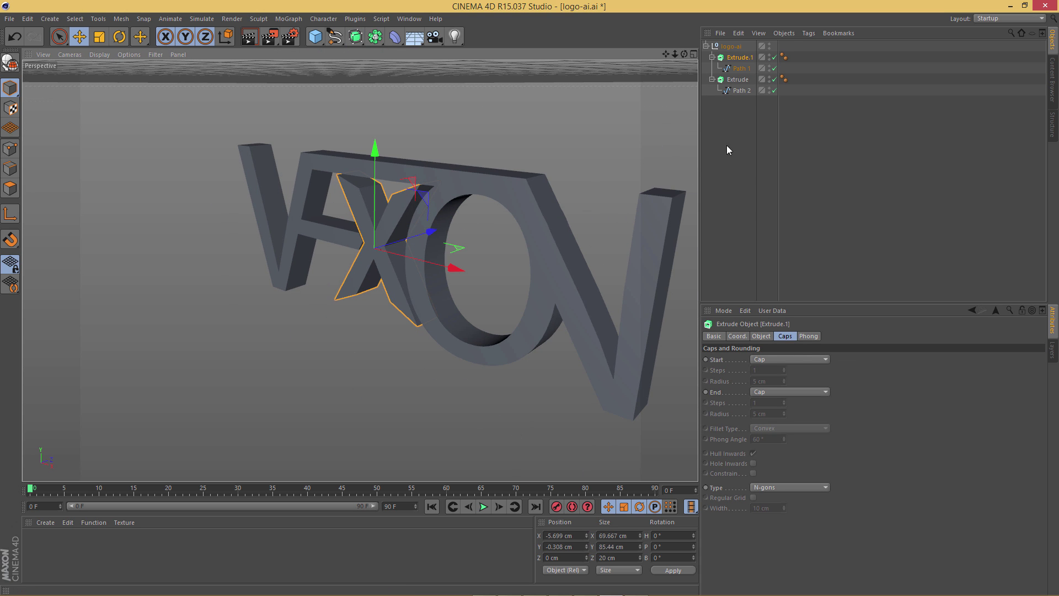
pyautogui.click(739, 80)
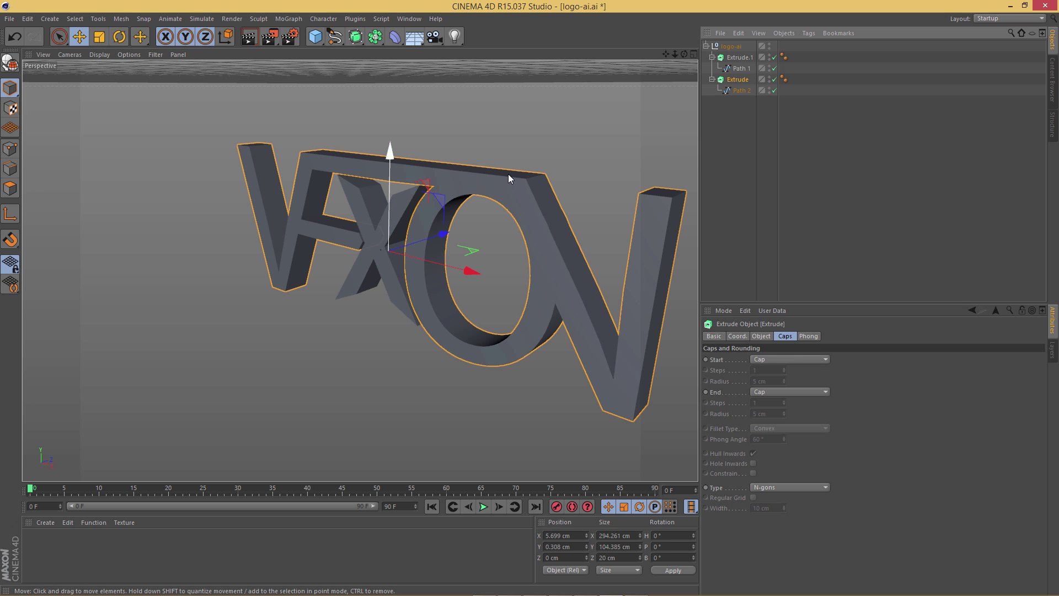
# Step: Set the main Extrude's start cap to a 5 cm Fillet Cap
pyautogui.click(784, 360)
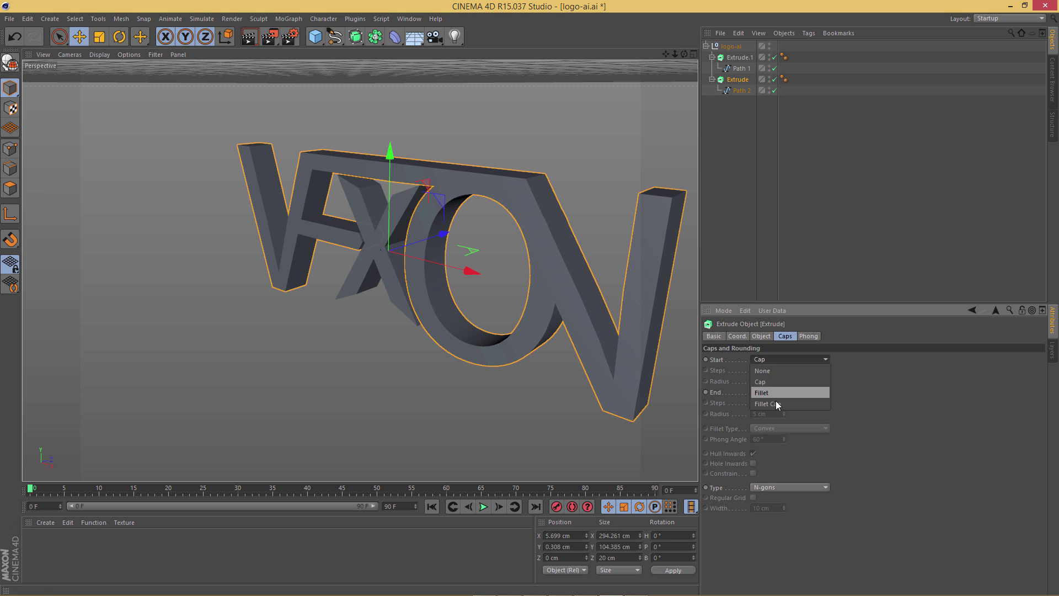
pyautogui.click(768, 403)
pyautogui.scroll(5, 436, 389)
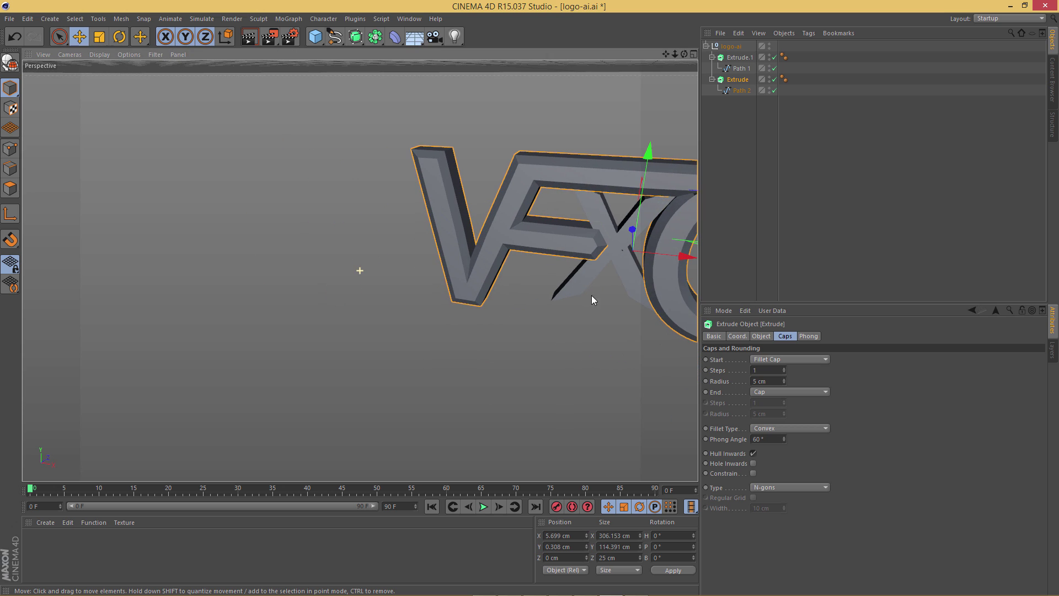
pyautogui.click(611, 223)
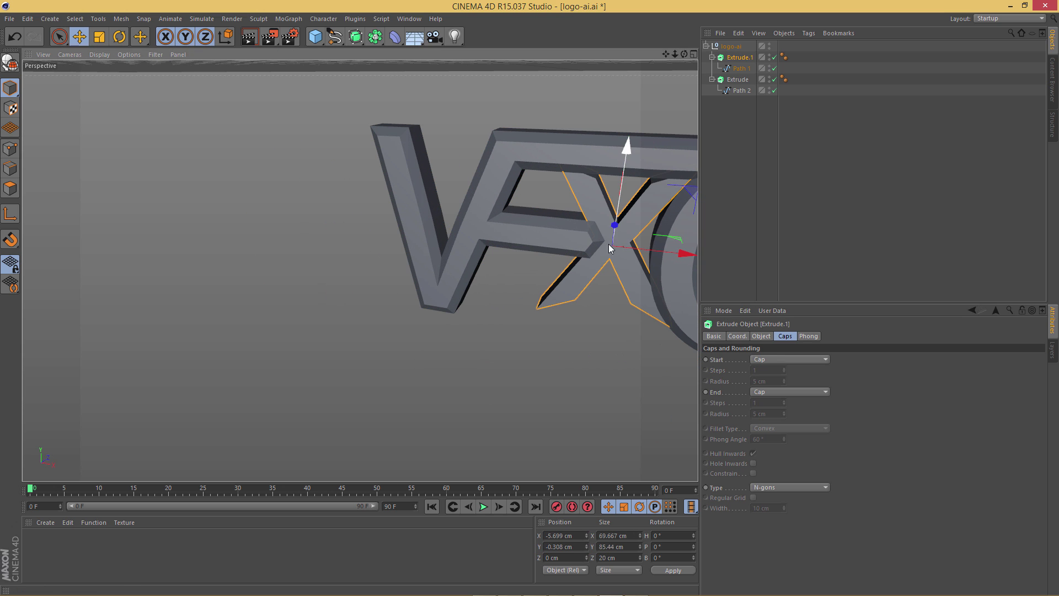
pyautogui.scroll(-3, 659, 66)
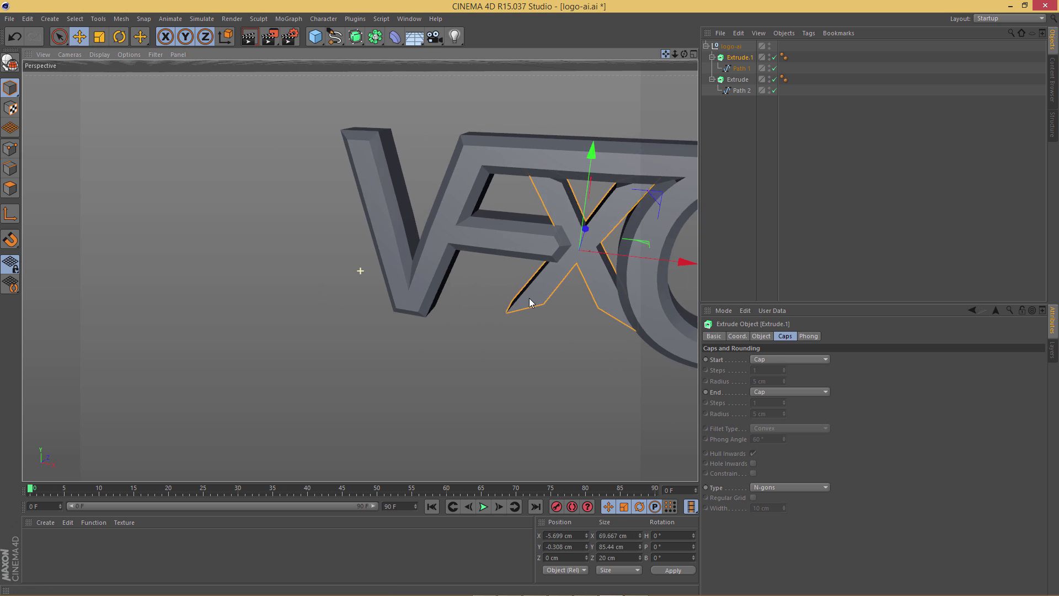
# Step: Orbit and zoom around the logo to inspect the filleted front edges, then deselect everything
pyautogui.keyDown('alt'); pyautogui.moveTo(361, 271); pyautogui.dragTo(531, 302); pyautogui.keyUp('alt')
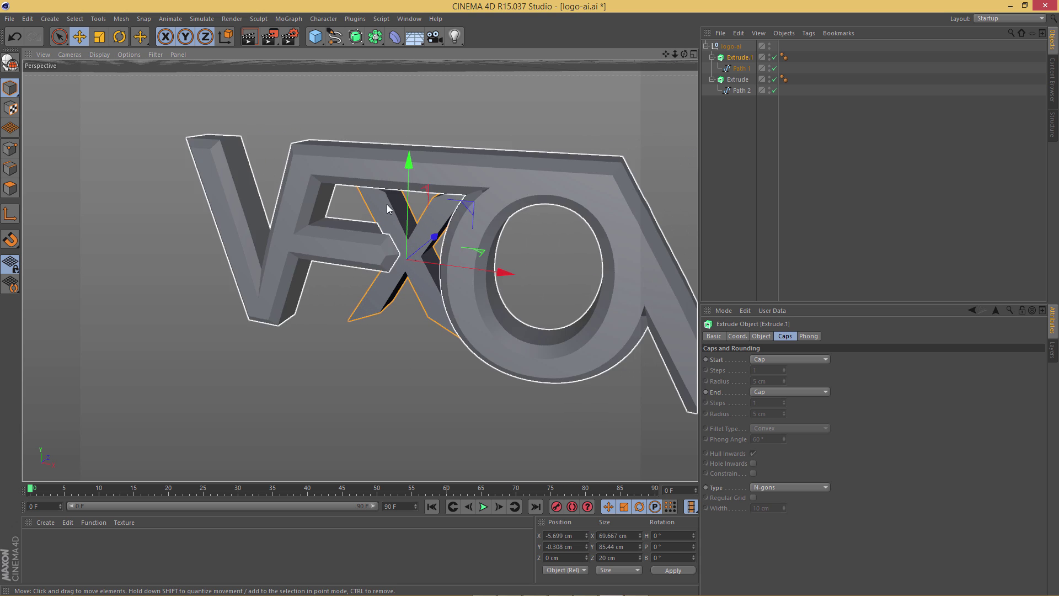
pyautogui.scroll(3, 418, 281)
pyautogui.keyDown('alt'); pyautogui.moveTo(420, 283); pyautogui.dragTo(405, 258); pyautogui.keyUp('alt')
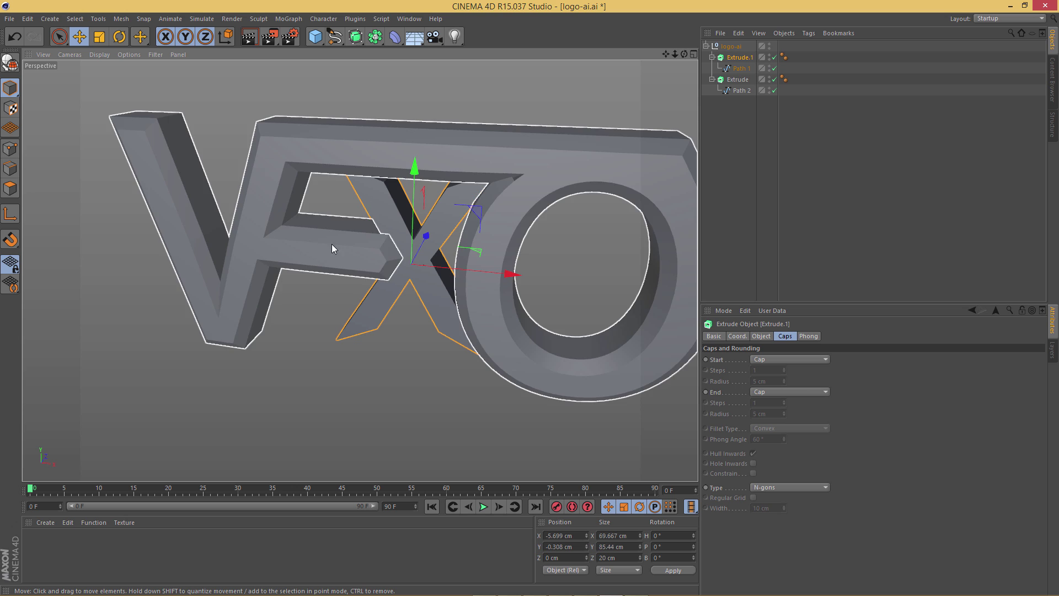
pyautogui.scroll(-5, 331, 275)
pyautogui.click(364, 360)
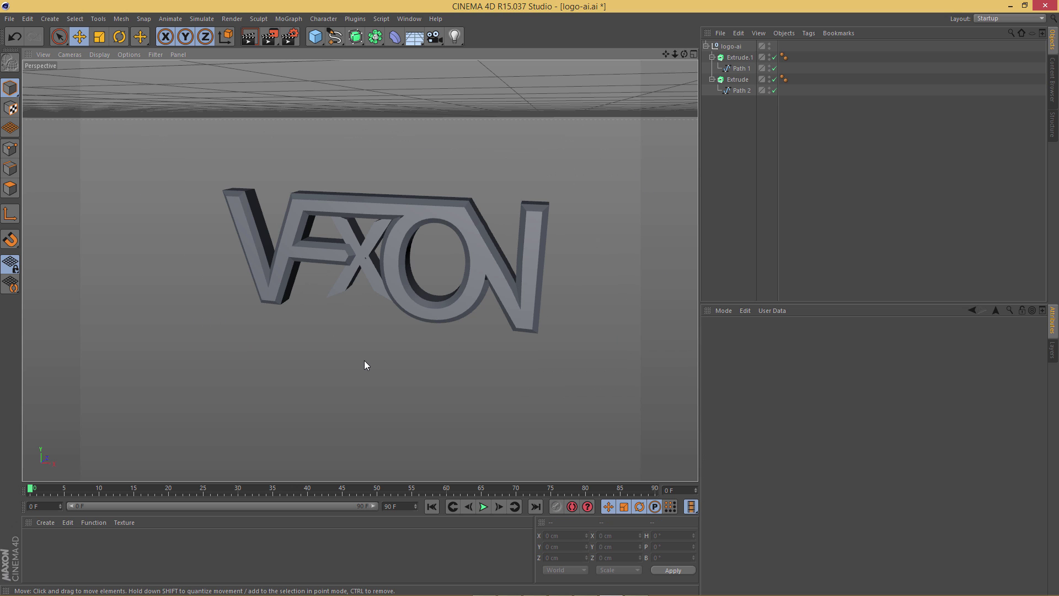